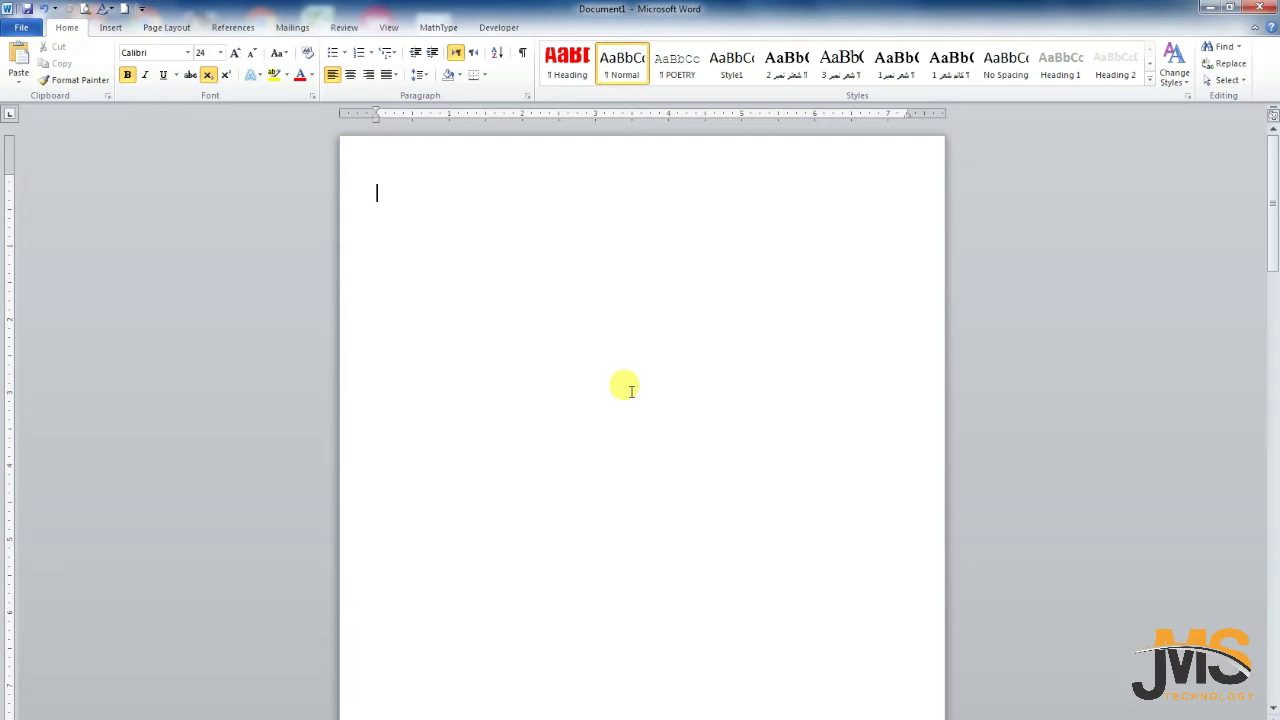
# Step: Switch the ribbon from Home to the Insert commands
pyautogui.click(112, 29)
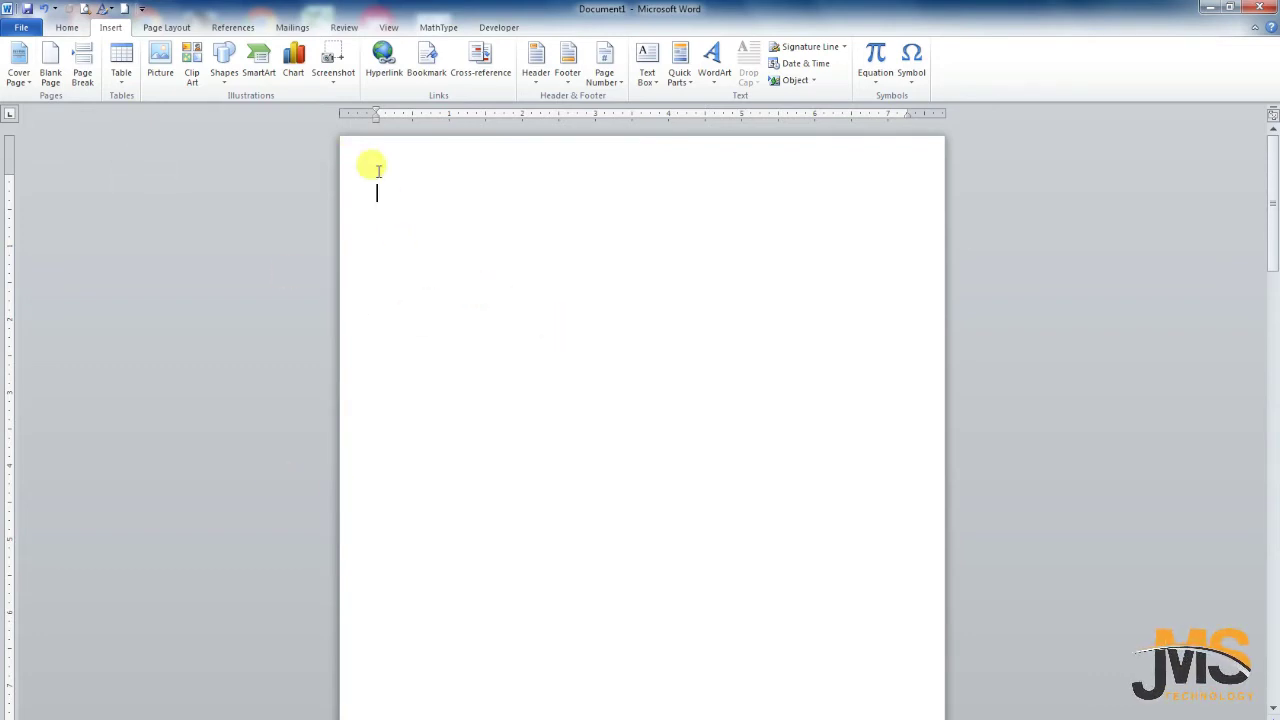
# Step: Delete the empty lines at the page top so the word block fills the page
pyautogui.moveTo(381, 178); pyautogui.dragTo(455, 283)
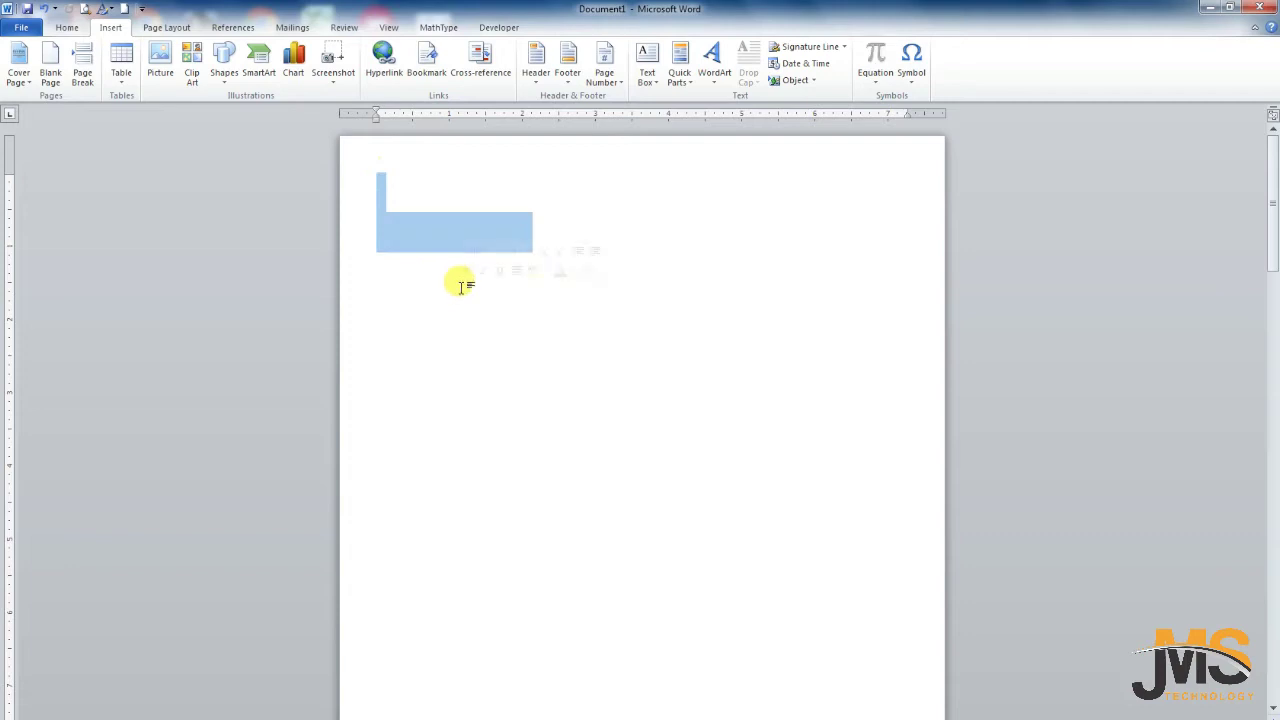
pyautogui.press('Delete')
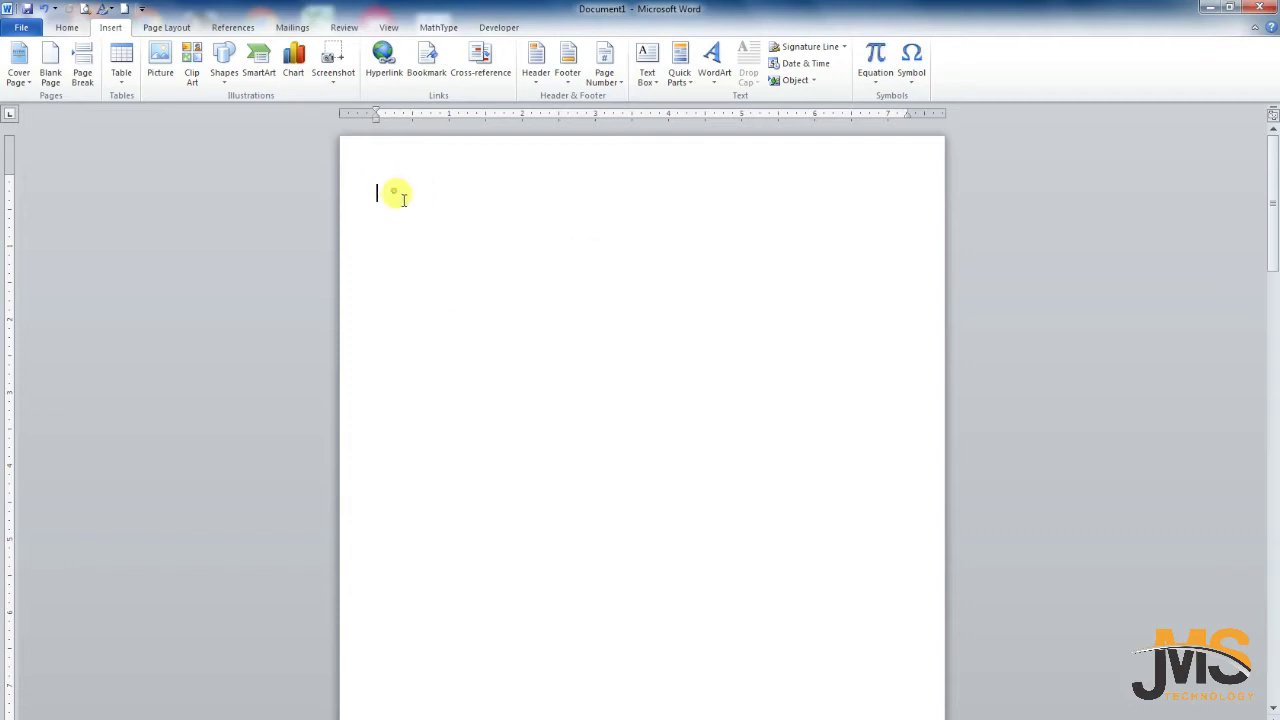
pyautogui.moveTo(403, 199); pyautogui.dragTo(584, 356)
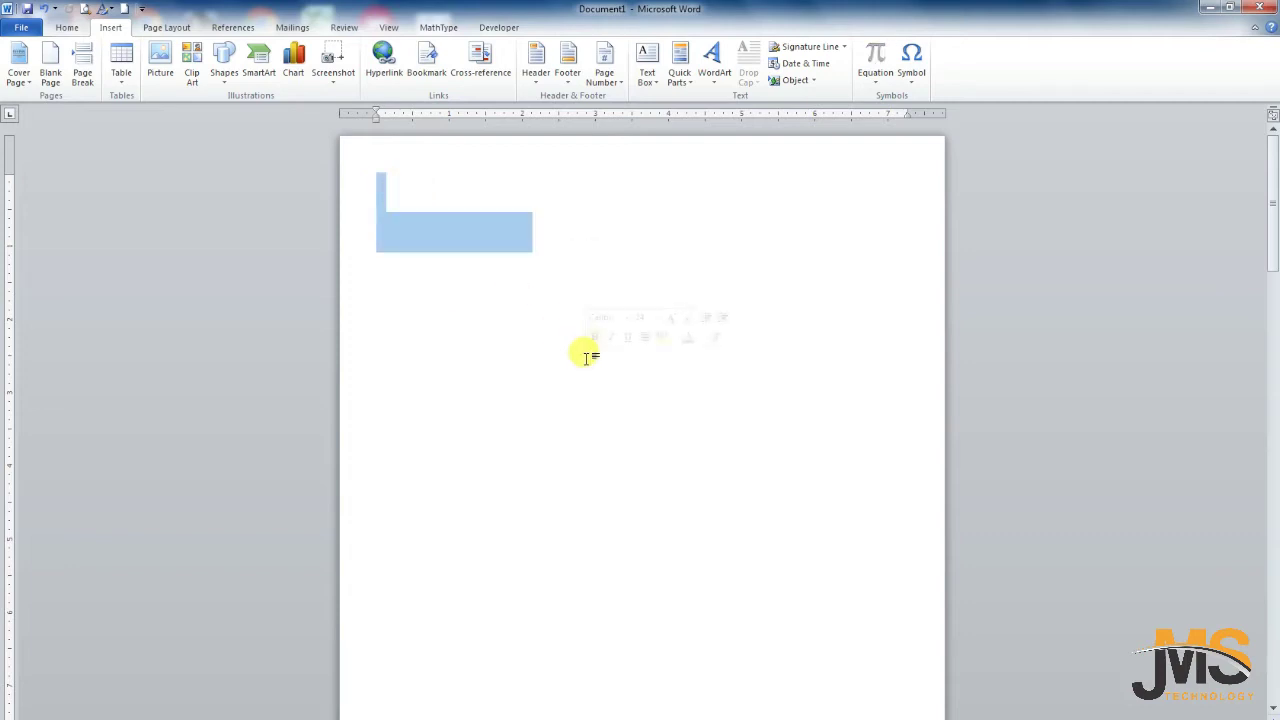
pyautogui.press('Delete')
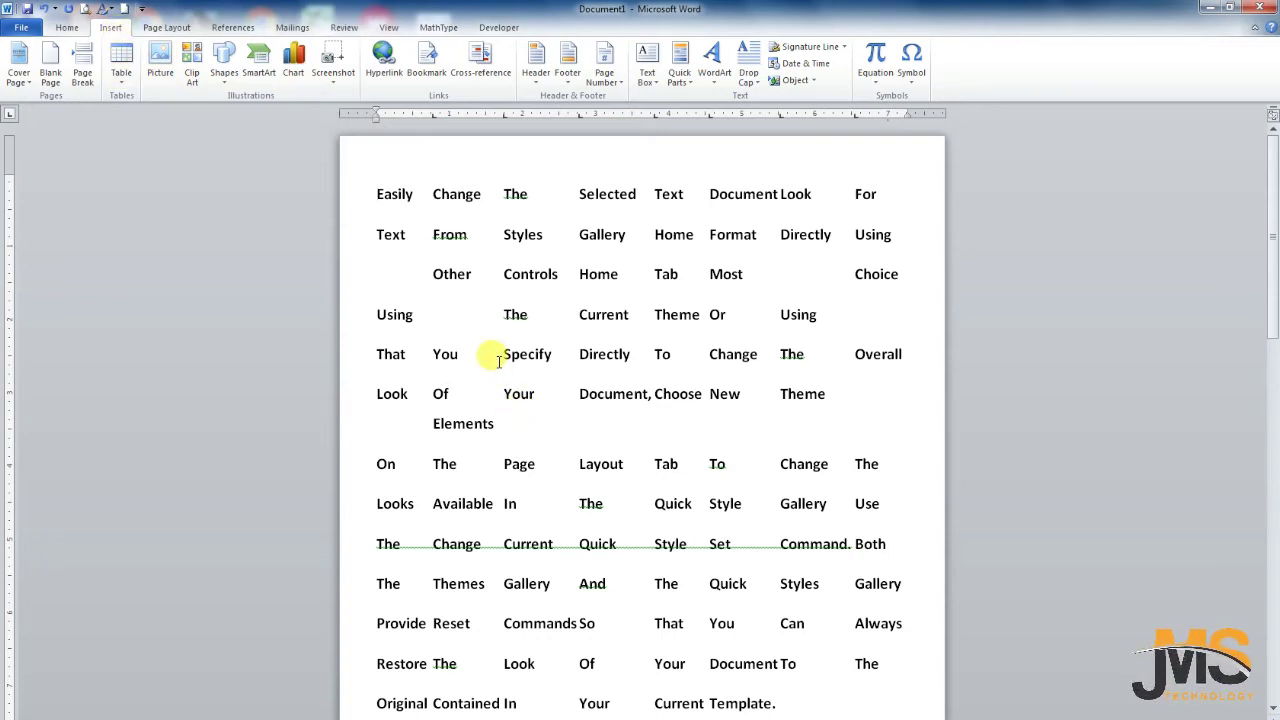
# Step: Put the caret at the start of the next page and open the Cover Page gallery
pyautogui.scroll(-5, 534, 600)
pyautogui.scroll(-5, 537, 588)
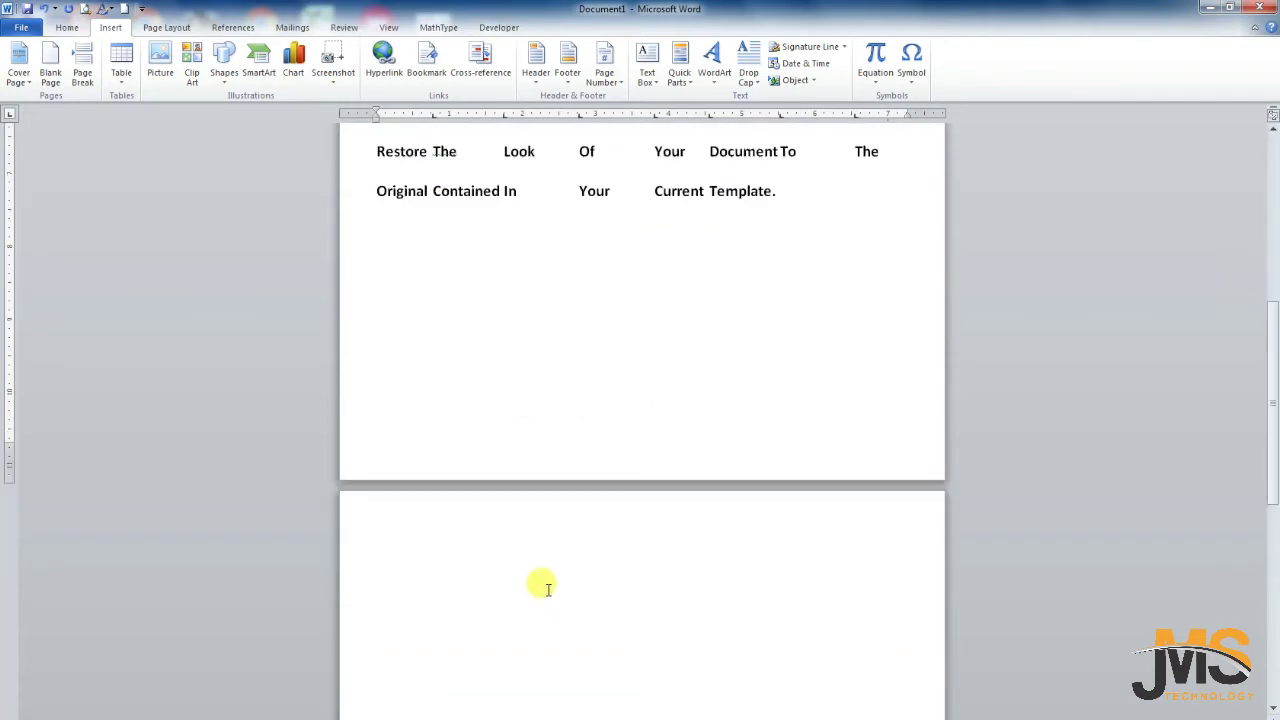
pyautogui.scroll(-5, 551, 497)
pyautogui.scroll(-2, 443, 197)
pyautogui.click(443, 197)
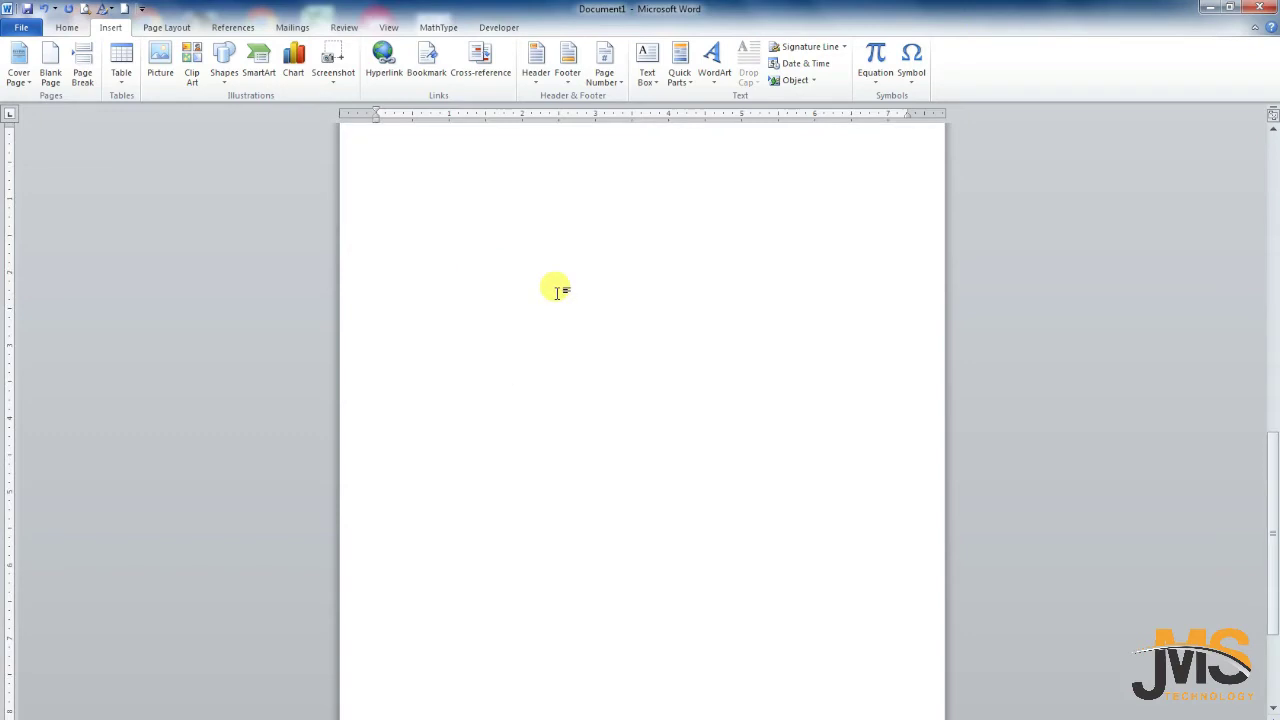
pyautogui.click(28, 84)
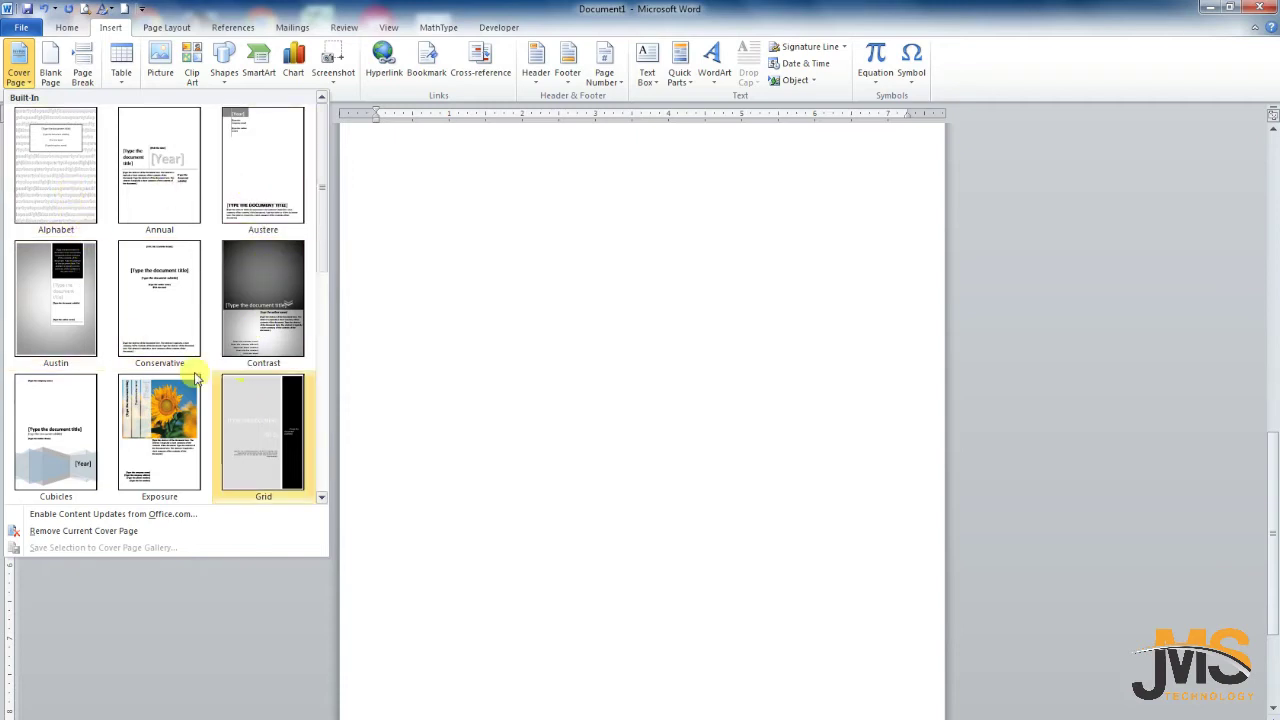
# Step: Insert the dark Contrast cover page and scroll through it and the word grid
pyautogui.click(251, 320)
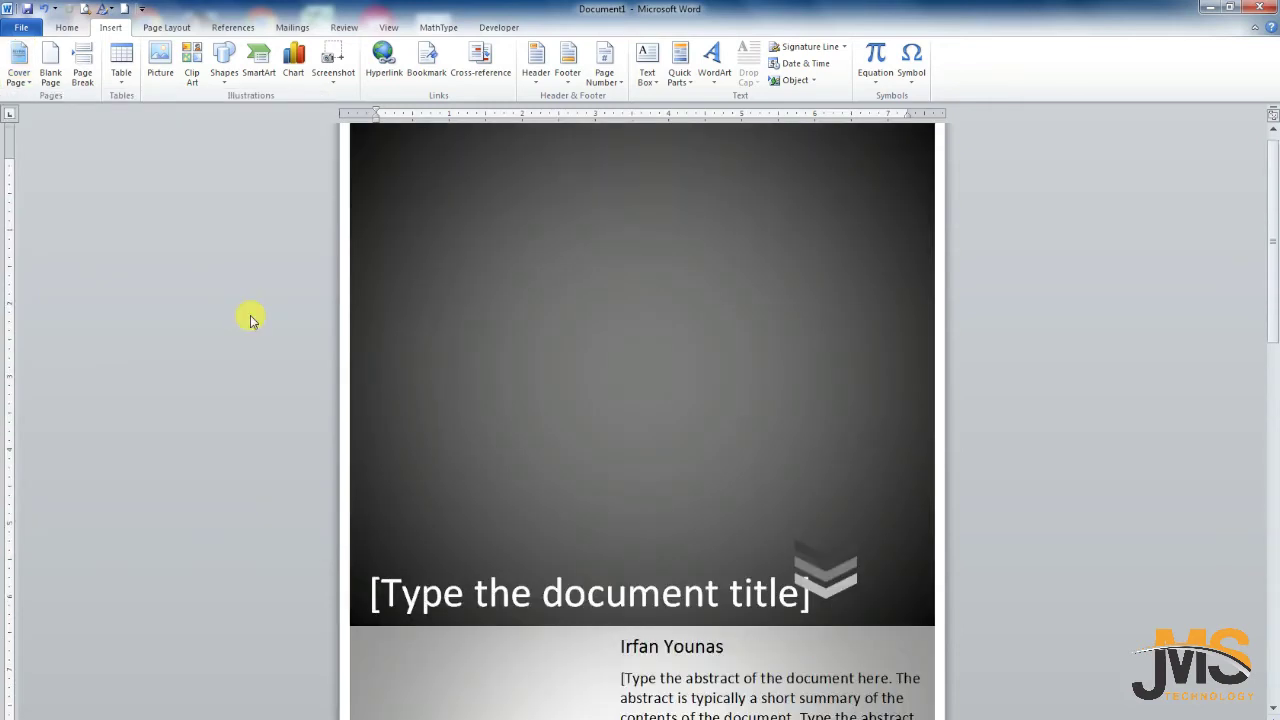
pyautogui.scroll(-2, 560, 555)
pyautogui.scroll(-4, 570, 570)
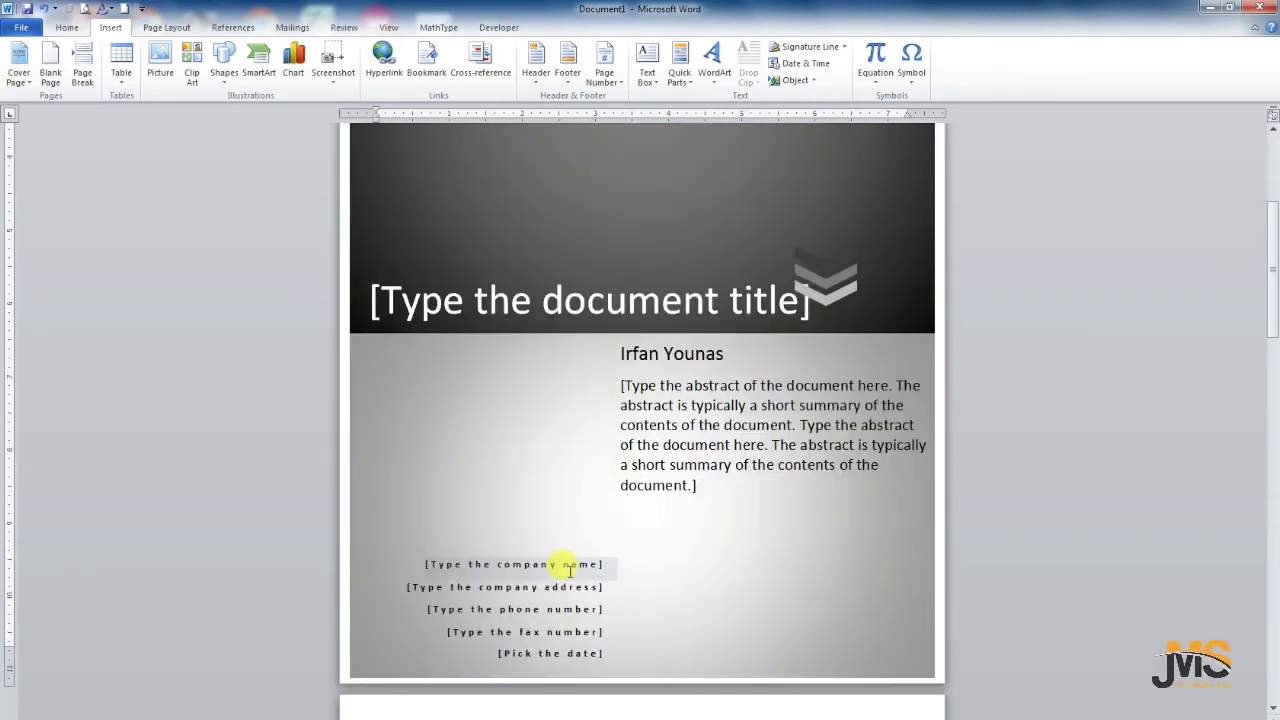
pyautogui.scroll(-2, 570, 570)
pyautogui.scroll(-4, 570, 570)
pyautogui.scroll(7, 566, 569)
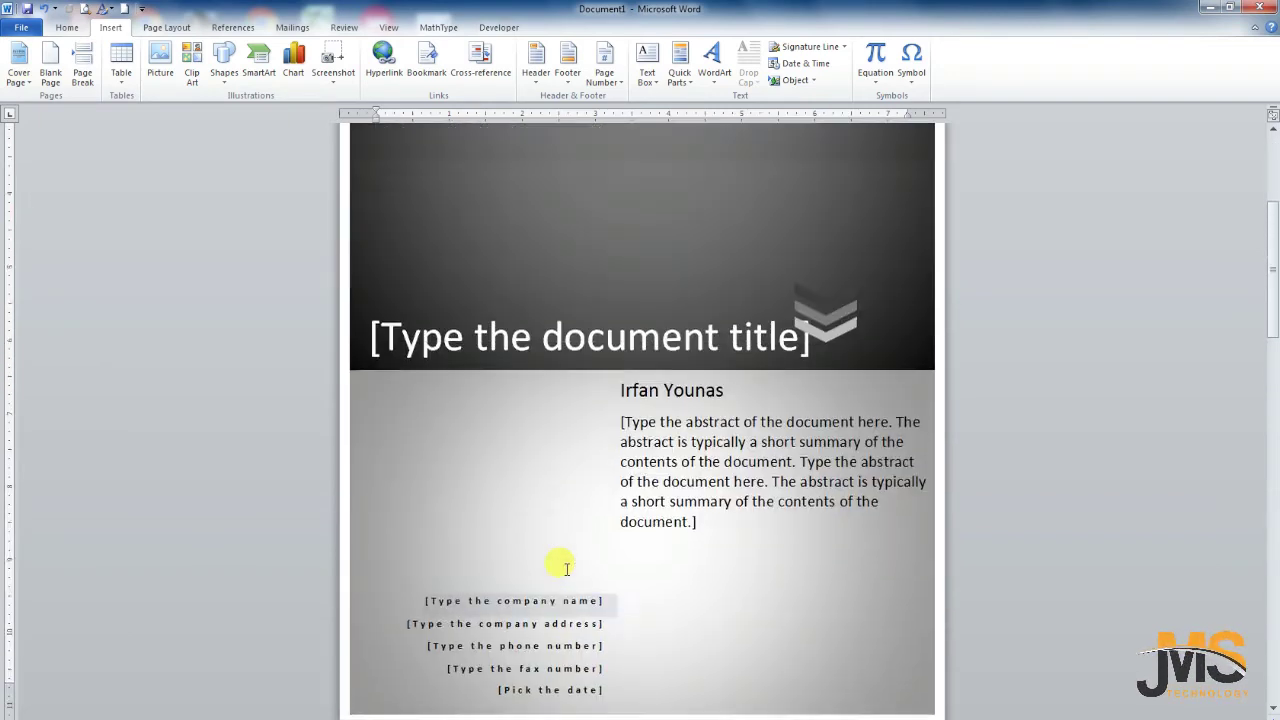
pyautogui.scroll(5, 566, 569)
pyautogui.scroll(-3, 555, 455)
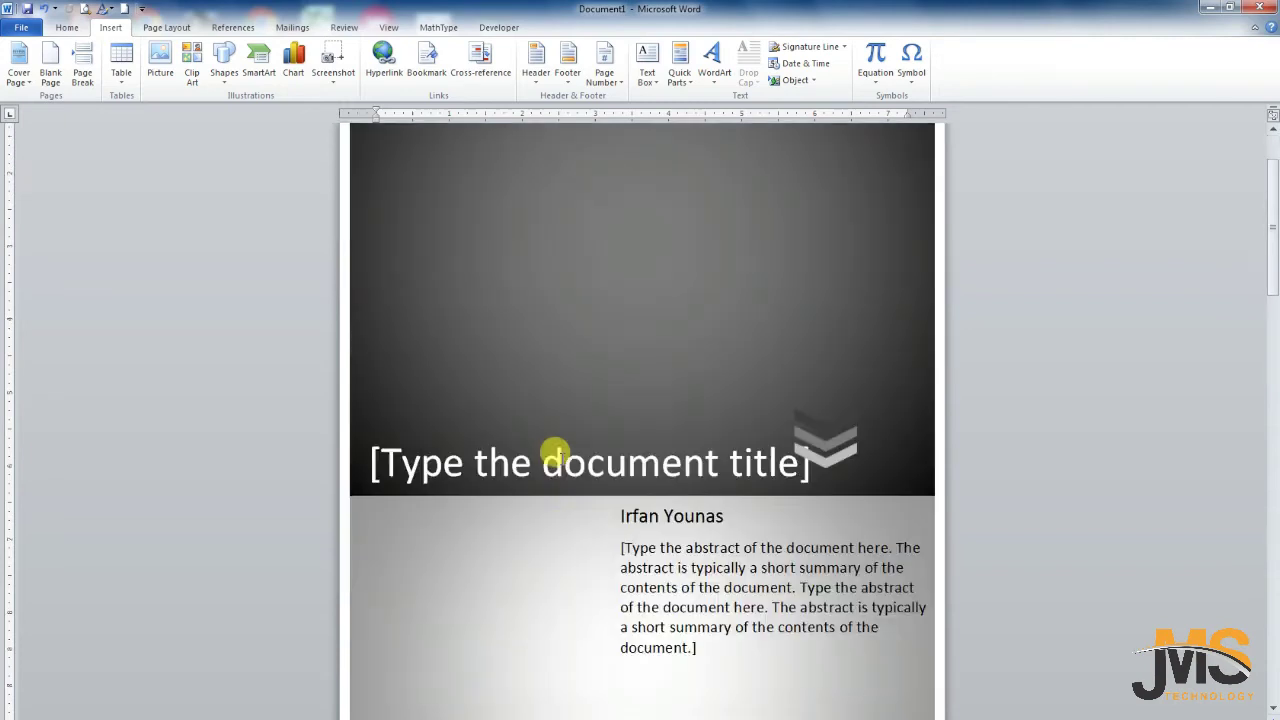
pyautogui.scroll(3, 556, 420)
pyautogui.scroll(-2, 582, 460)
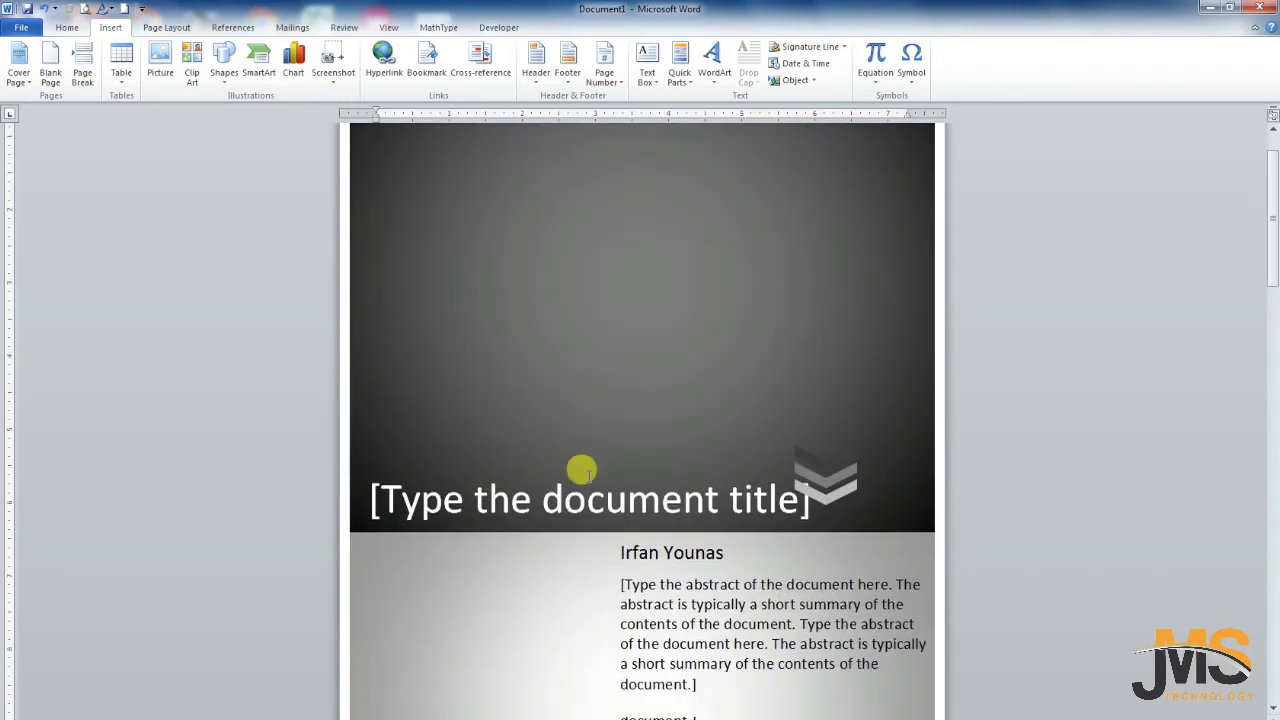
pyautogui.scroll(-3, 582, 470)
pyautogui.scroll(-6, 582, 470)
pyautogui.scroll(-12, 584, 472)
pyautogui.scroll(-5, 586, 477)
pyautogui.scroll(-5, 586, 475)
pyautogui.scroll(5, 586, 475)
pyautogui.scroll(6, 586, 477)
pyautogui.scroll(7, 588, 478)
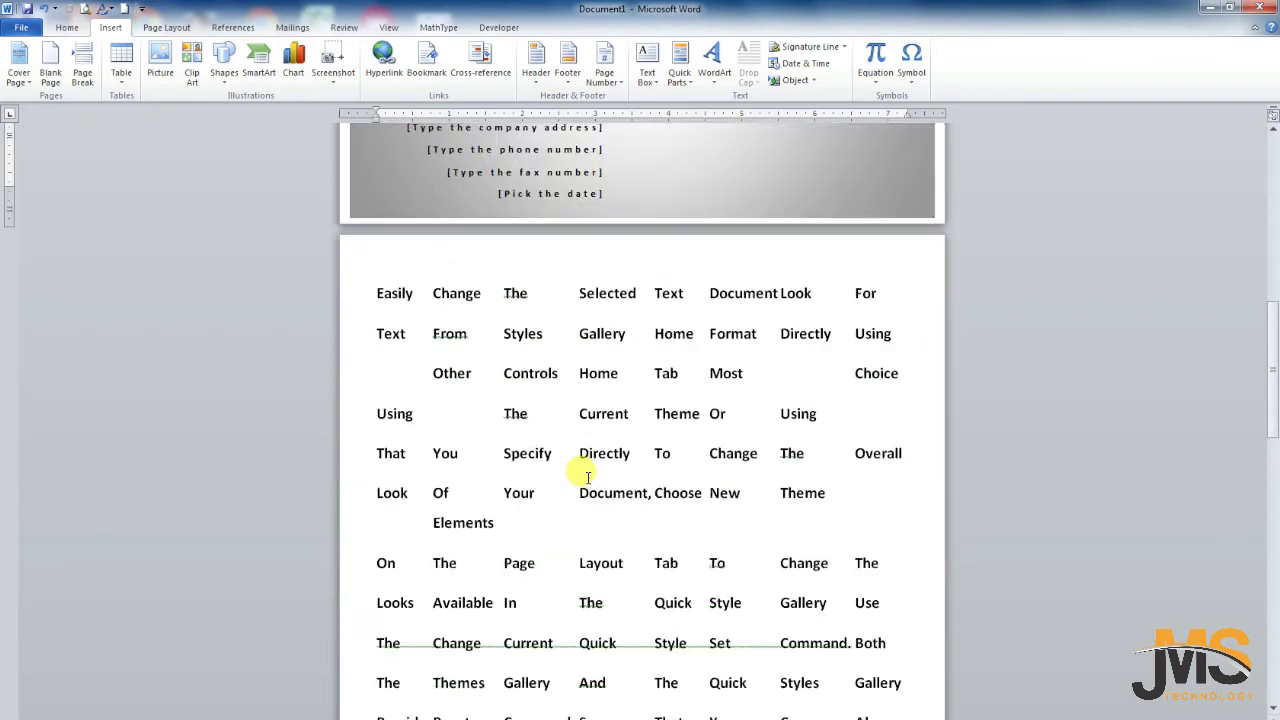
pyautogui.scroll(4, 587, 477)
pyautogui.scroll(7, 583, 474)
pyautogui.scroll(1, 581, 472)
pyautogui.scroll(2, 581, 472)
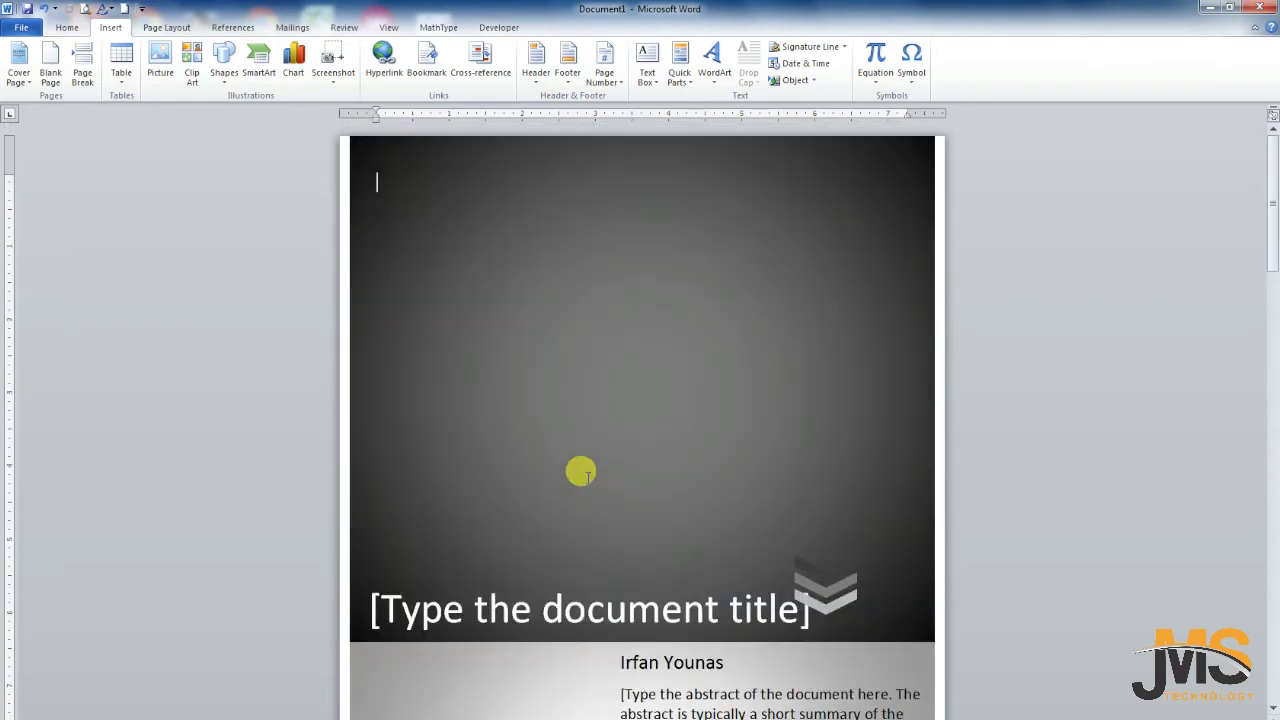
pyautogui.scroll(-4, 614, 554)
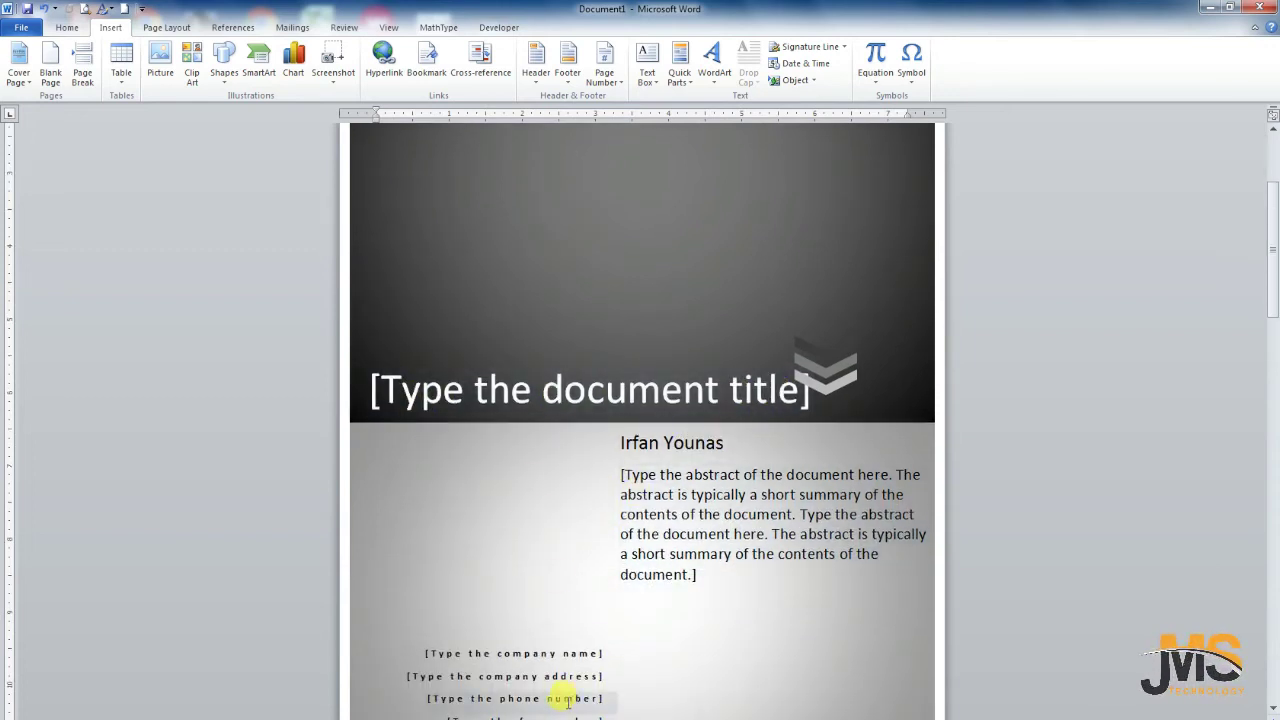
# Step: Remove the Contrast cover page from the document
pyautogui.click(17, 70)
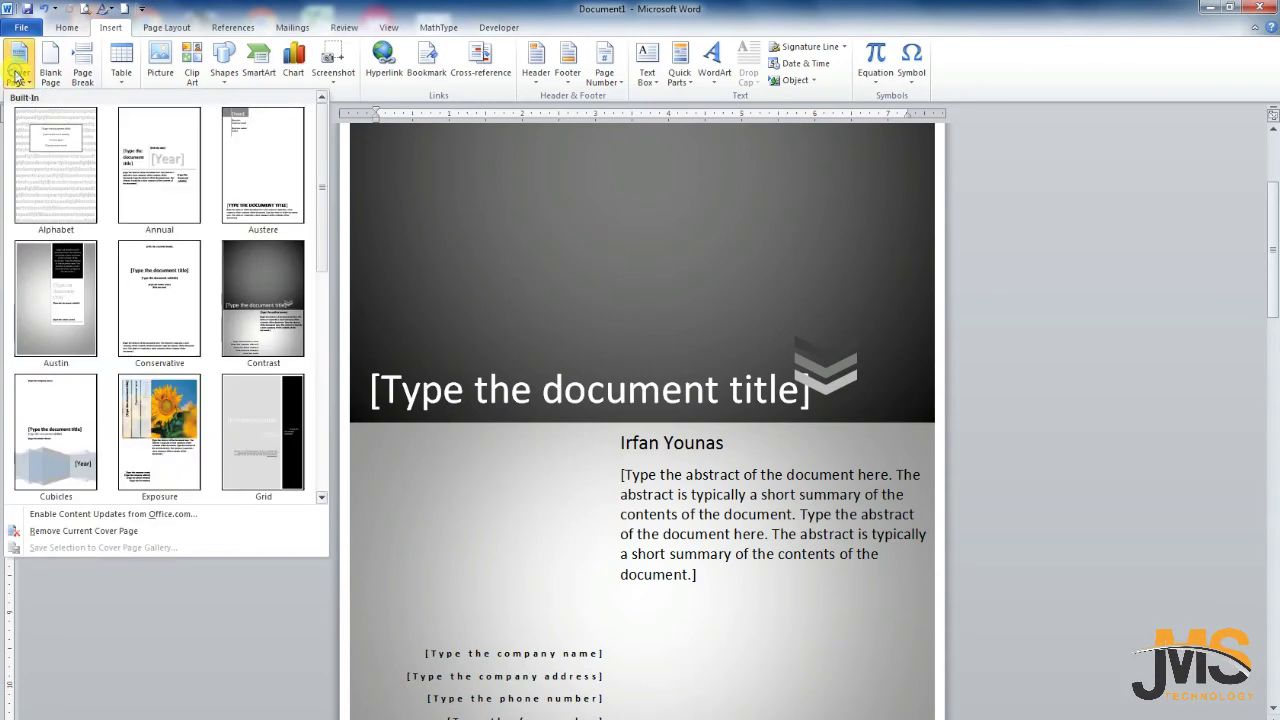
pyautogui.click(80, 531)
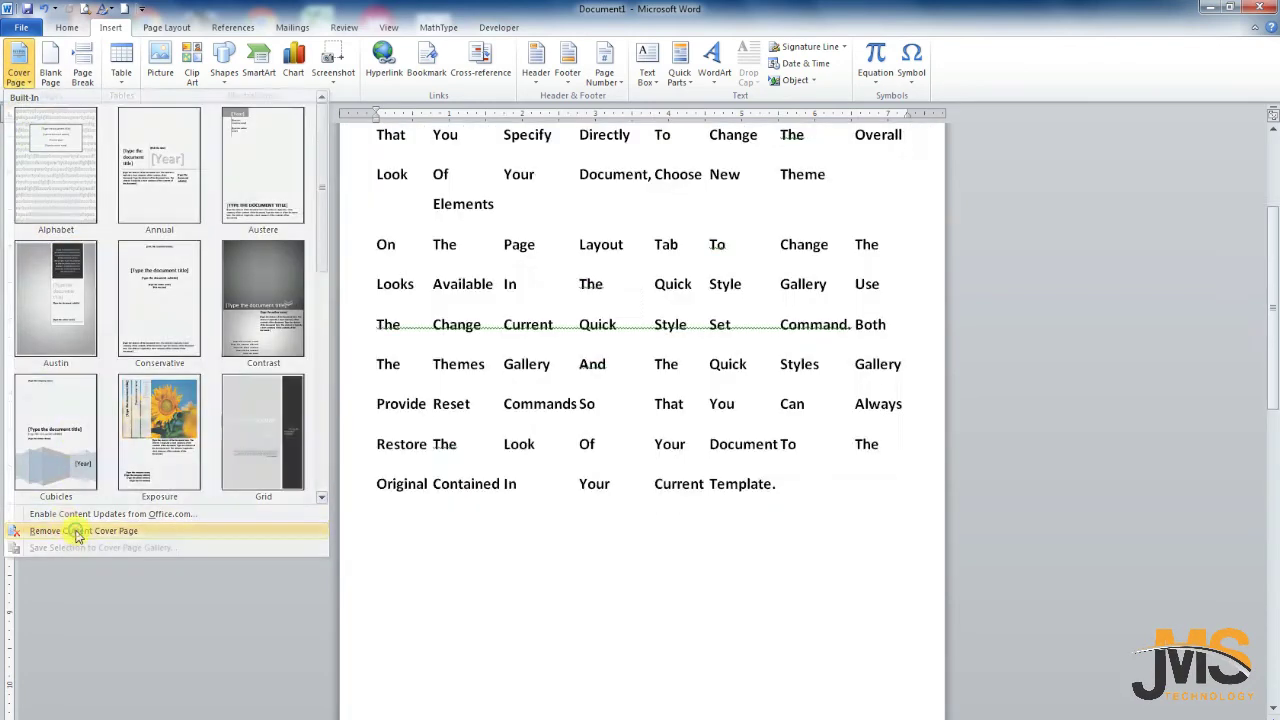
pyautogui.scroll(1, 363, 463)
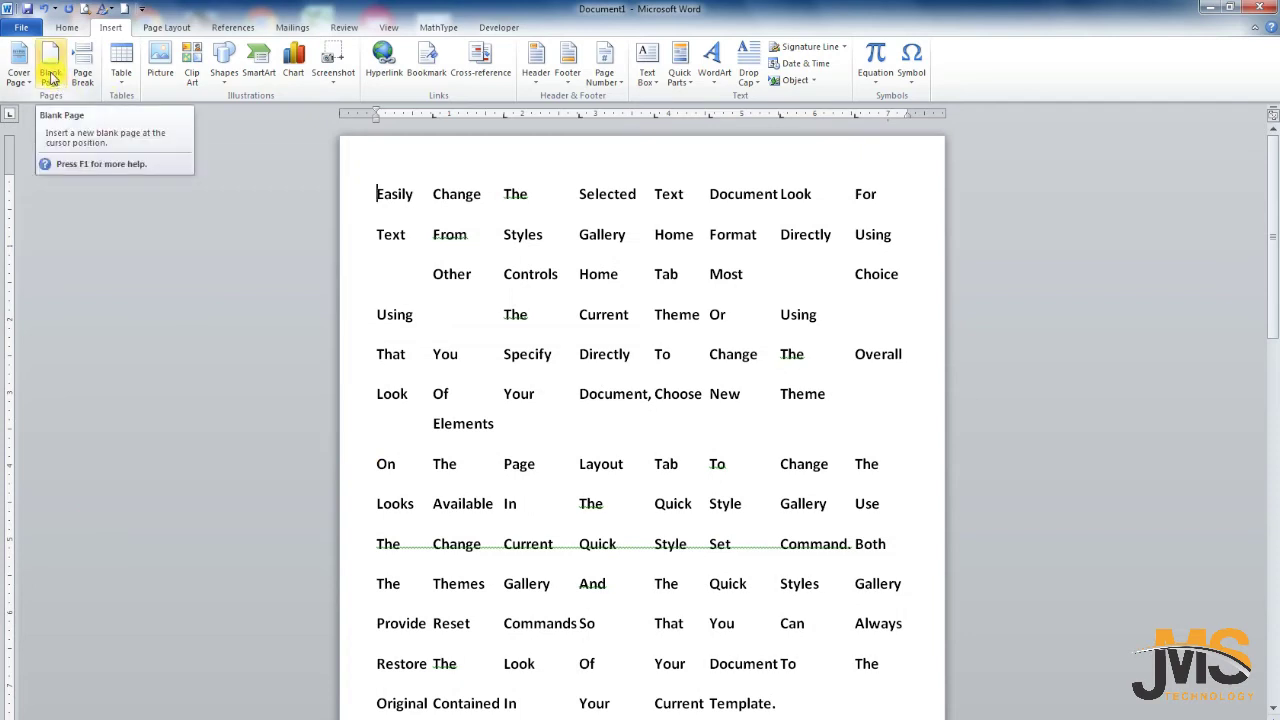
# Step: Insert a blank page before the word 'Easily' and place the caret on it
pyautogui.click(363, 194)
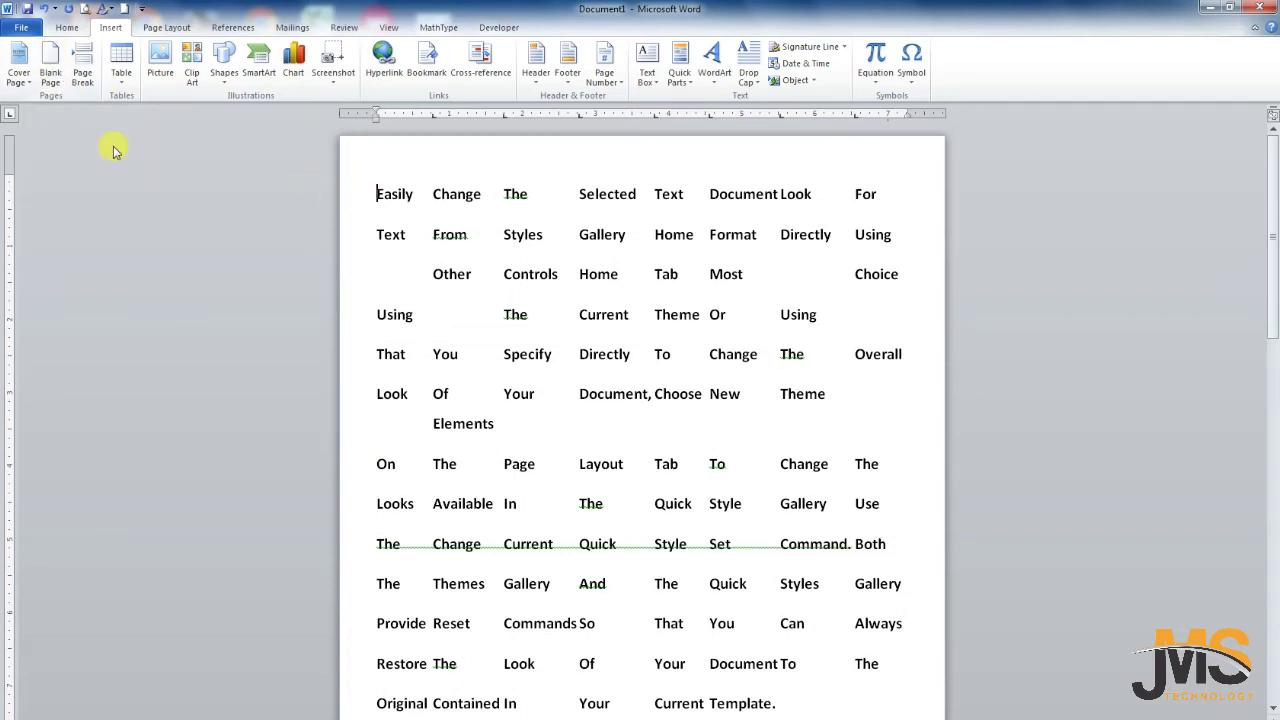
pyautogui.click(52, 68)
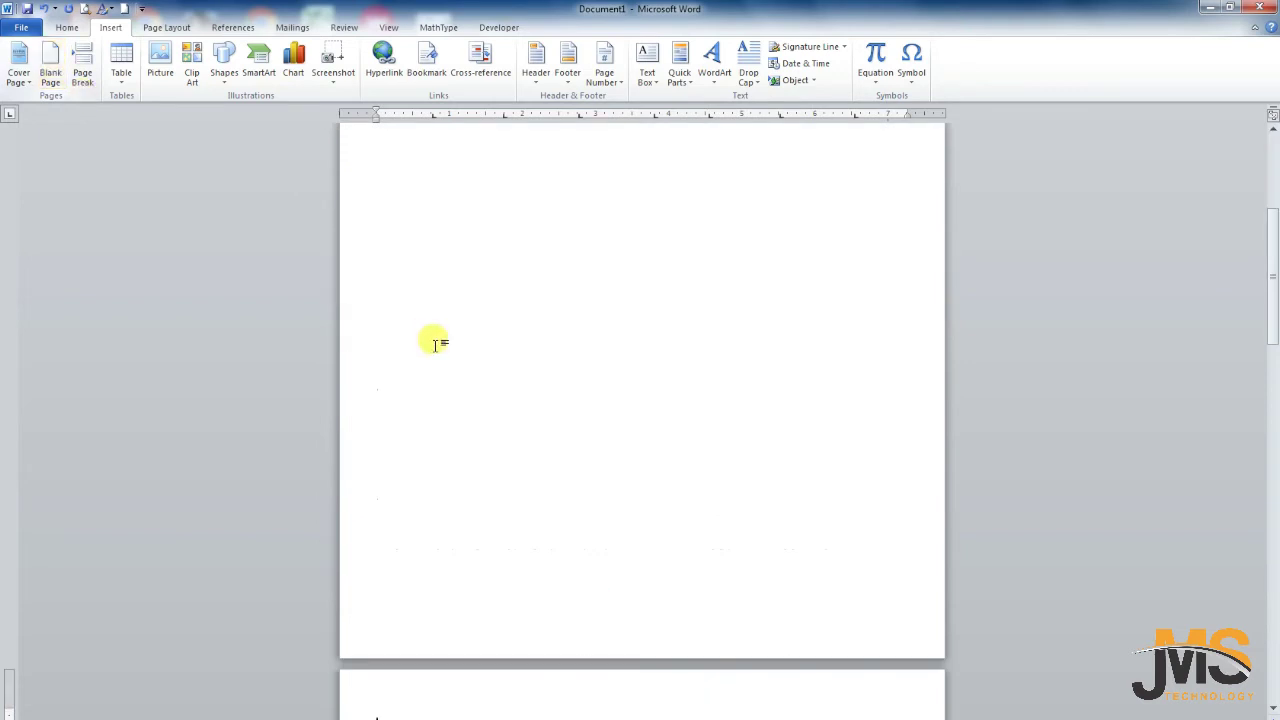
pyautogui.click(392, 235)
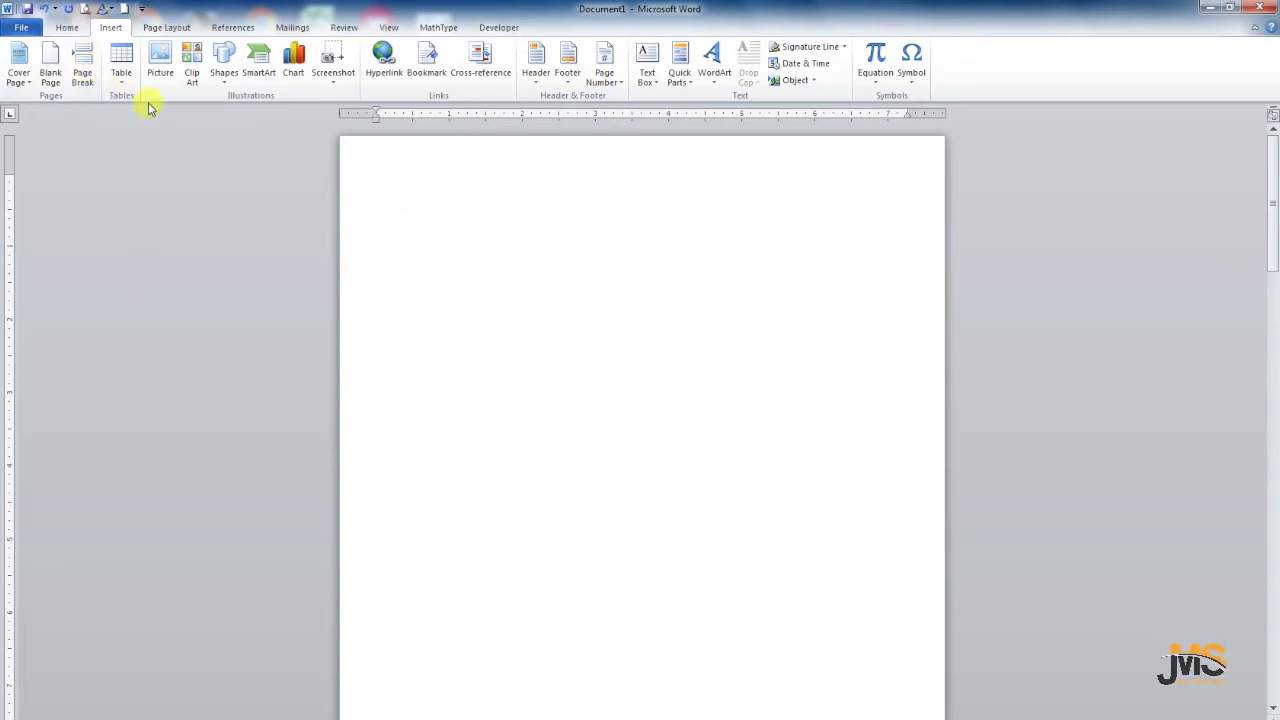
# Step: Insert a 10-column by 8-row table from the grid, then reopen the Table menu below it
pyautogui.click(120, 78)
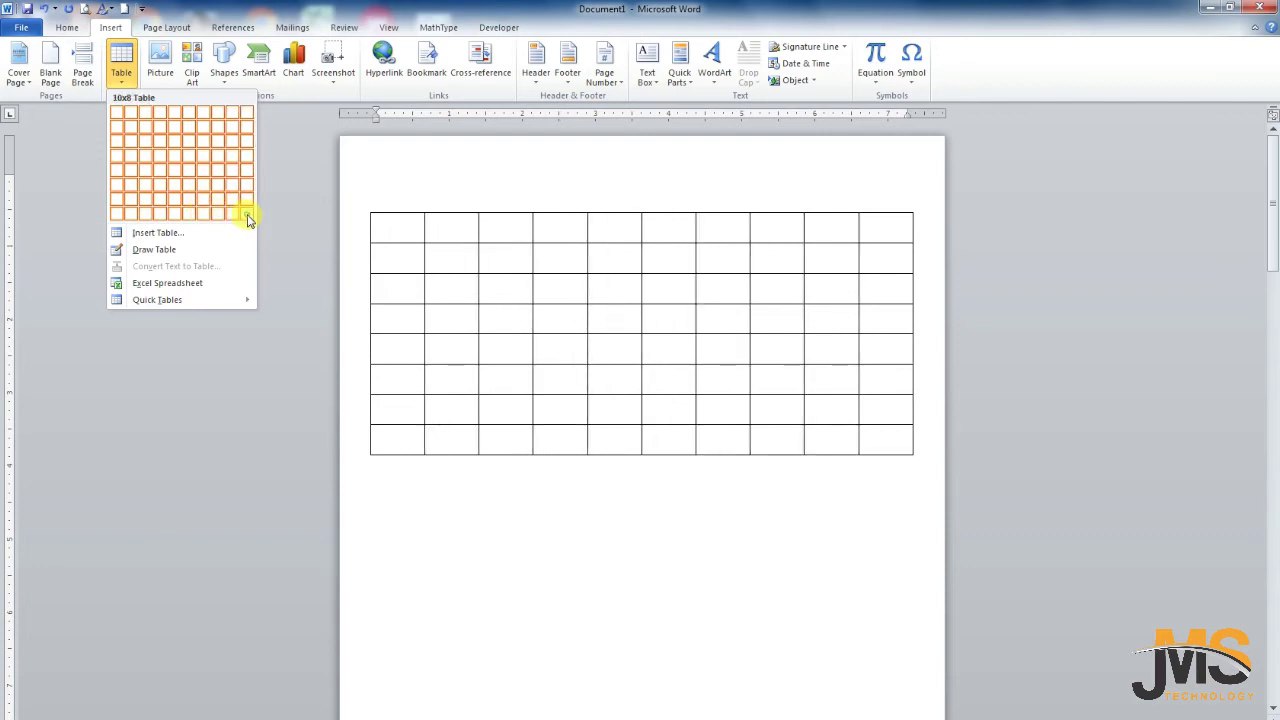
pyautogui.click(248, 219)
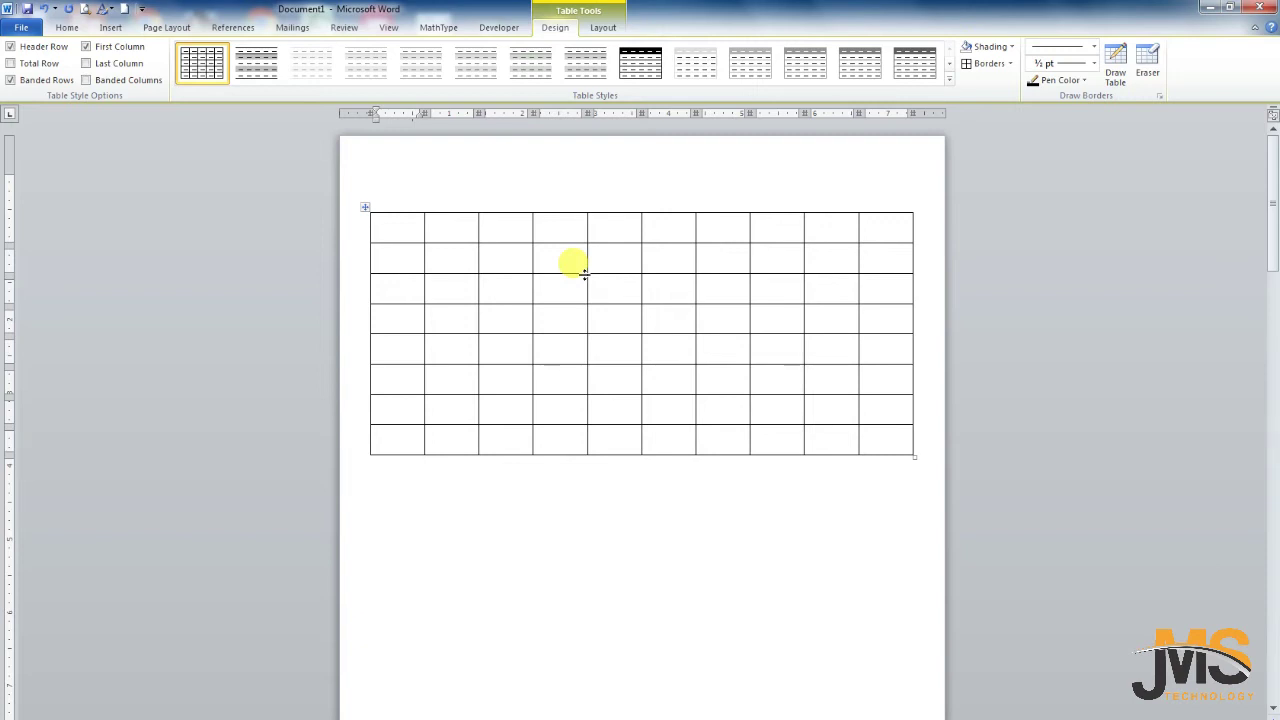
pyautogui.click(399, 490)
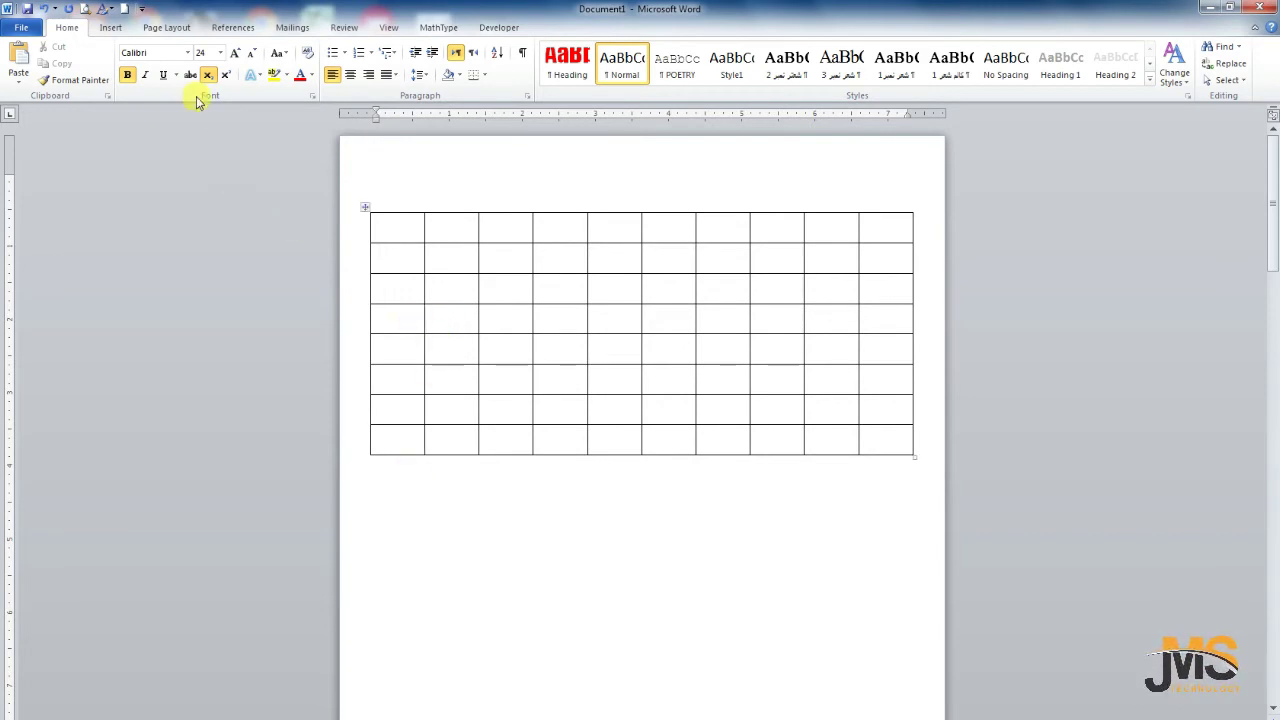
pyautogui.click(111, 29)
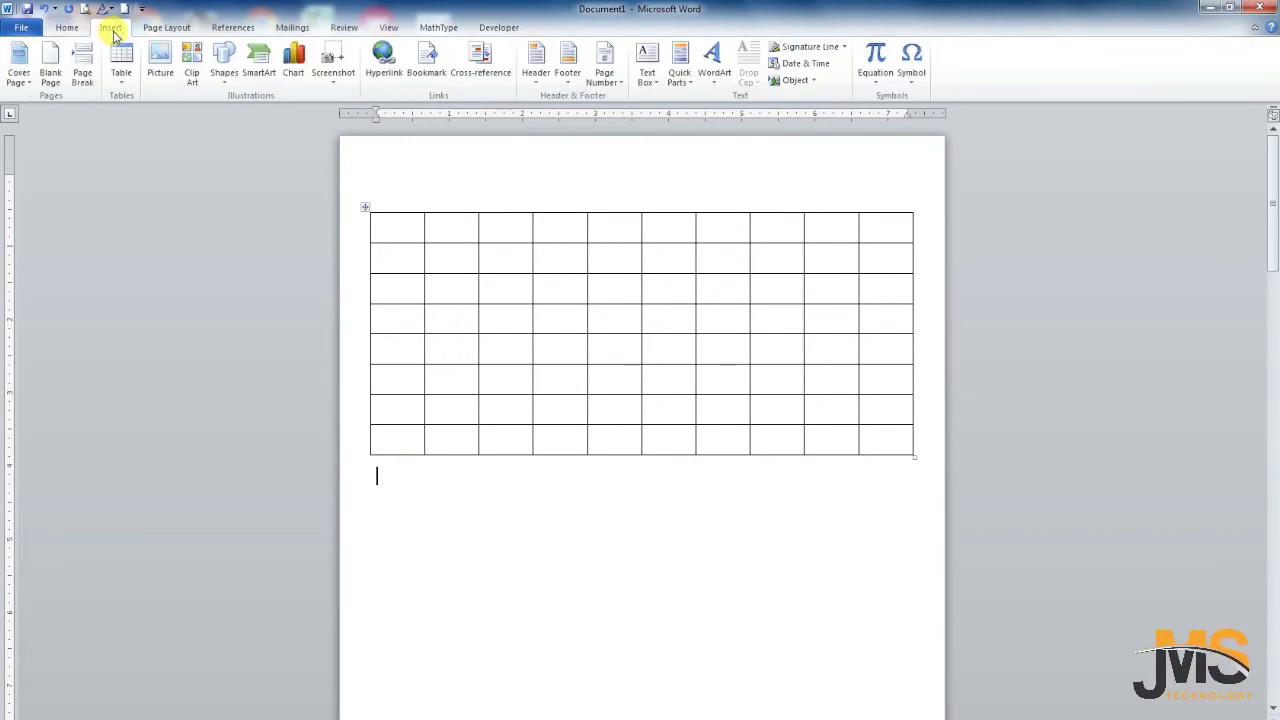
pyautogui.click(123, 86)
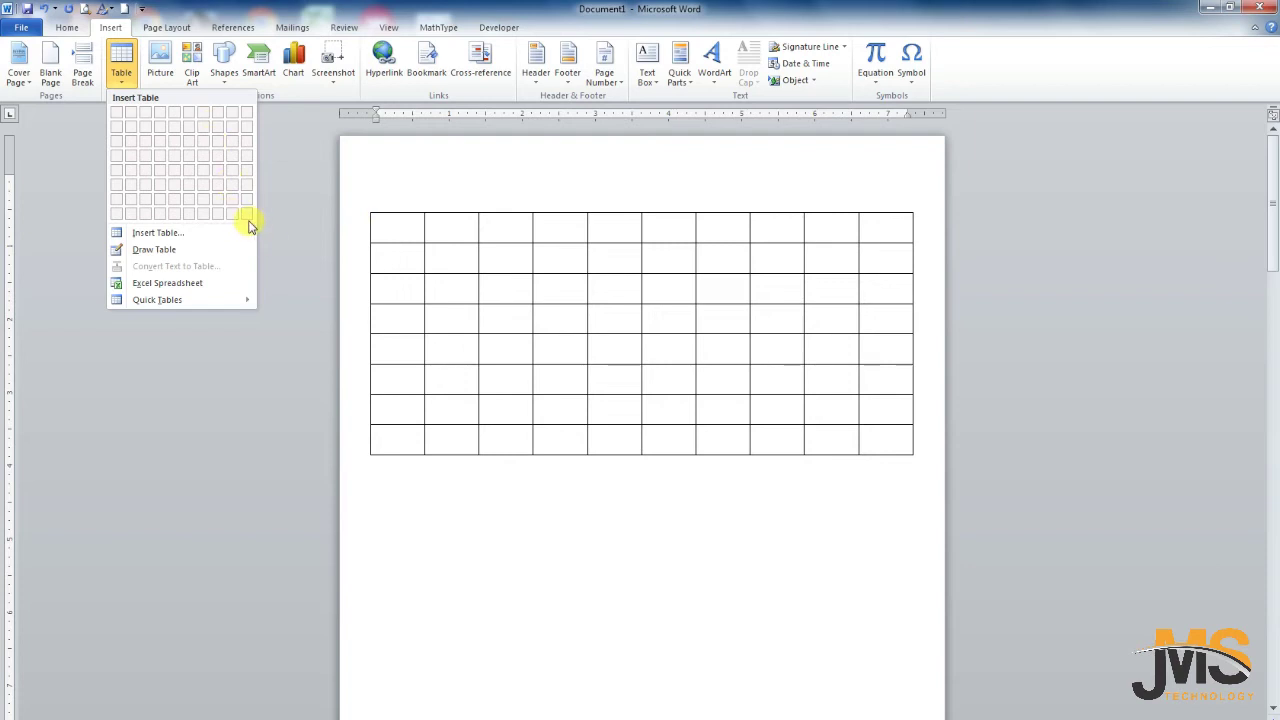
# Step: Insert a 15-column, 10-row table through the Insert Table dialog
pyautogui.click(155, 235)
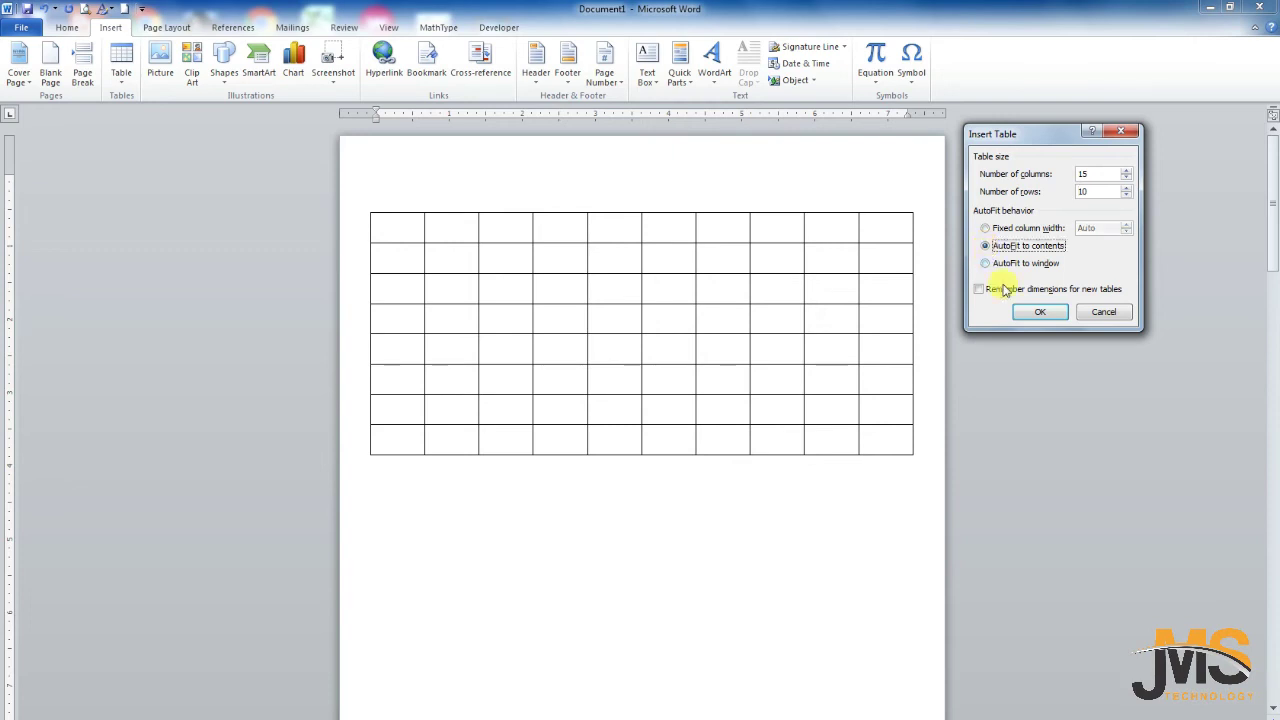
pyautogui.click(1038, 313)
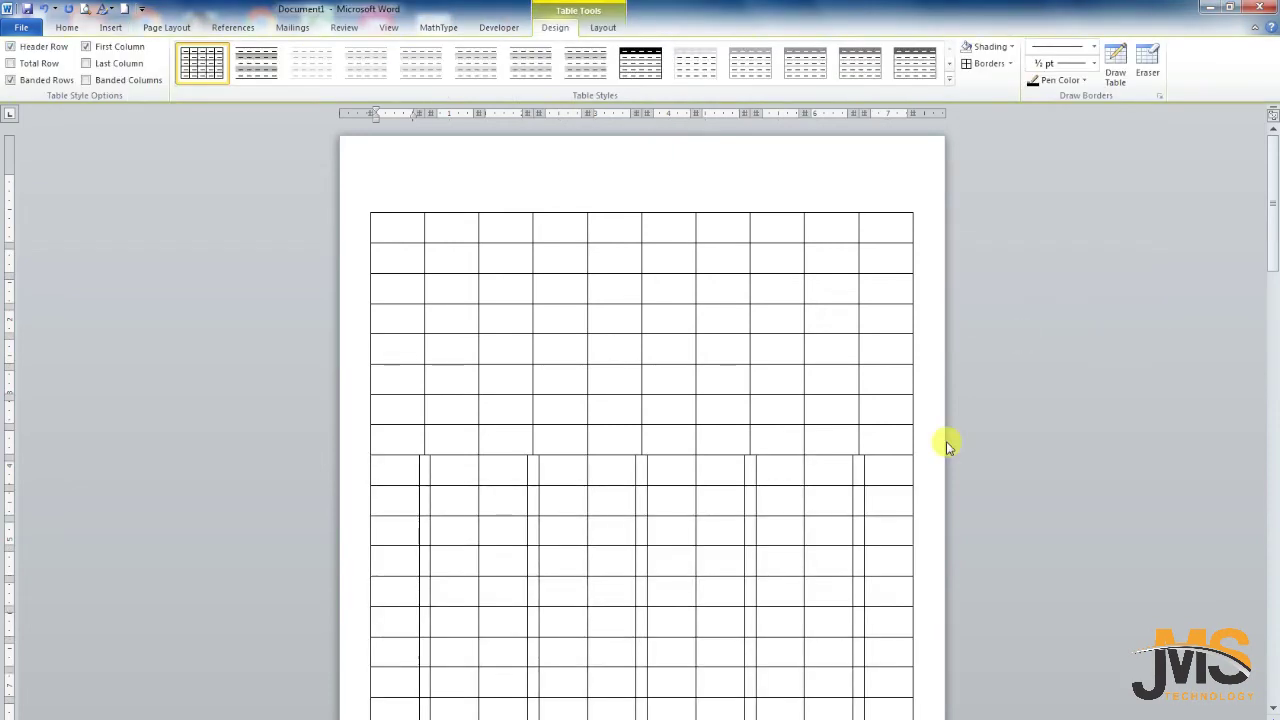
pyautogui.scroll(-3, 700, 375)
pyautogui.scroll(-1, 700, 373)
pyautogui.scroll(4, 700, 373)
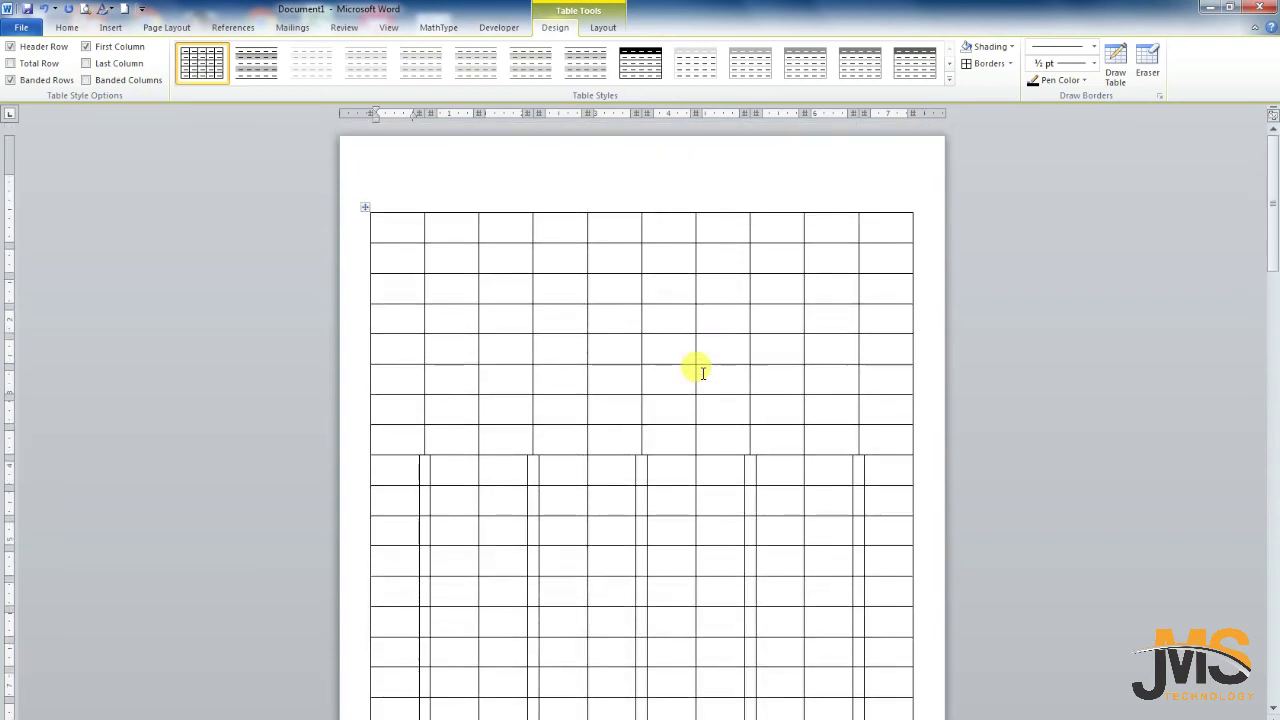
pyautogui.scroll(-3, 700, 373)
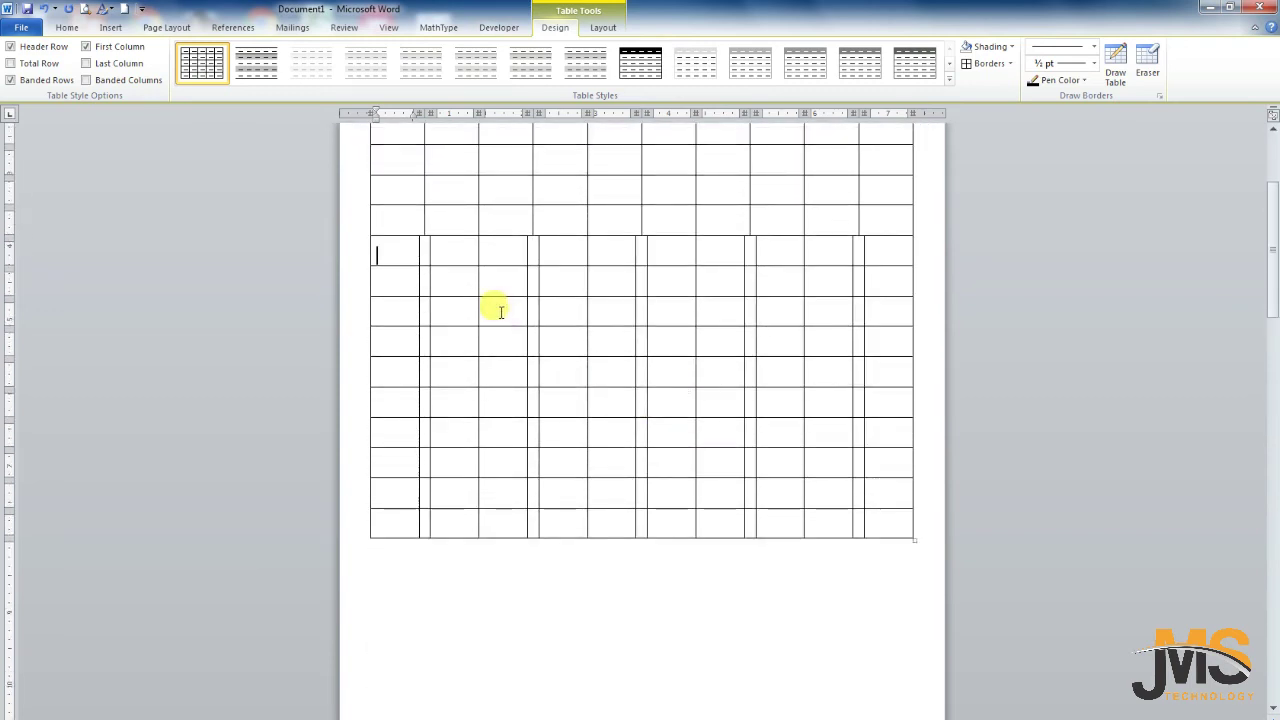
pyautogui.scroll(-4, 500, 312)
pyautogui.scroll(-4, 500, 312)
pyautogui.scroll(4, 500, 315)
pyautogui.scroll(5, 500, 312)
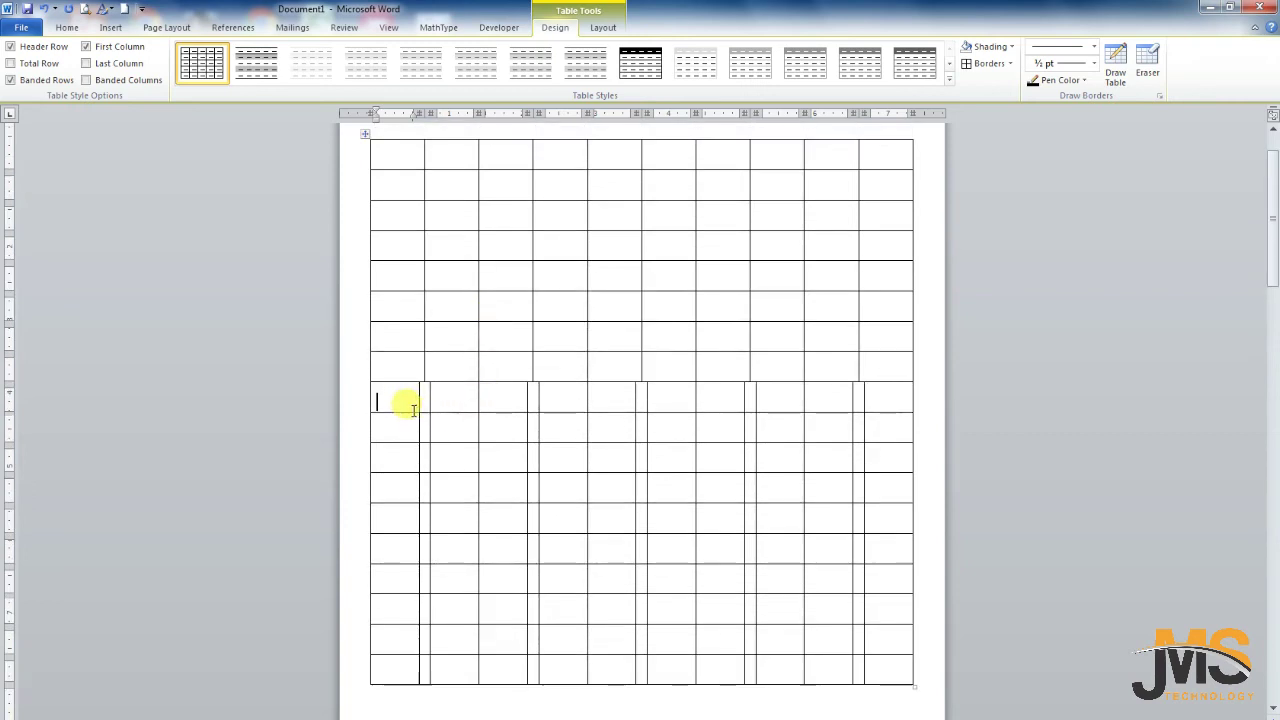
# Step: Select the table and undo the added rows, leaving only the 10-by-8 table
pyautogui.click(400, 366)
pyautogui.scroll(2, 414, 334)
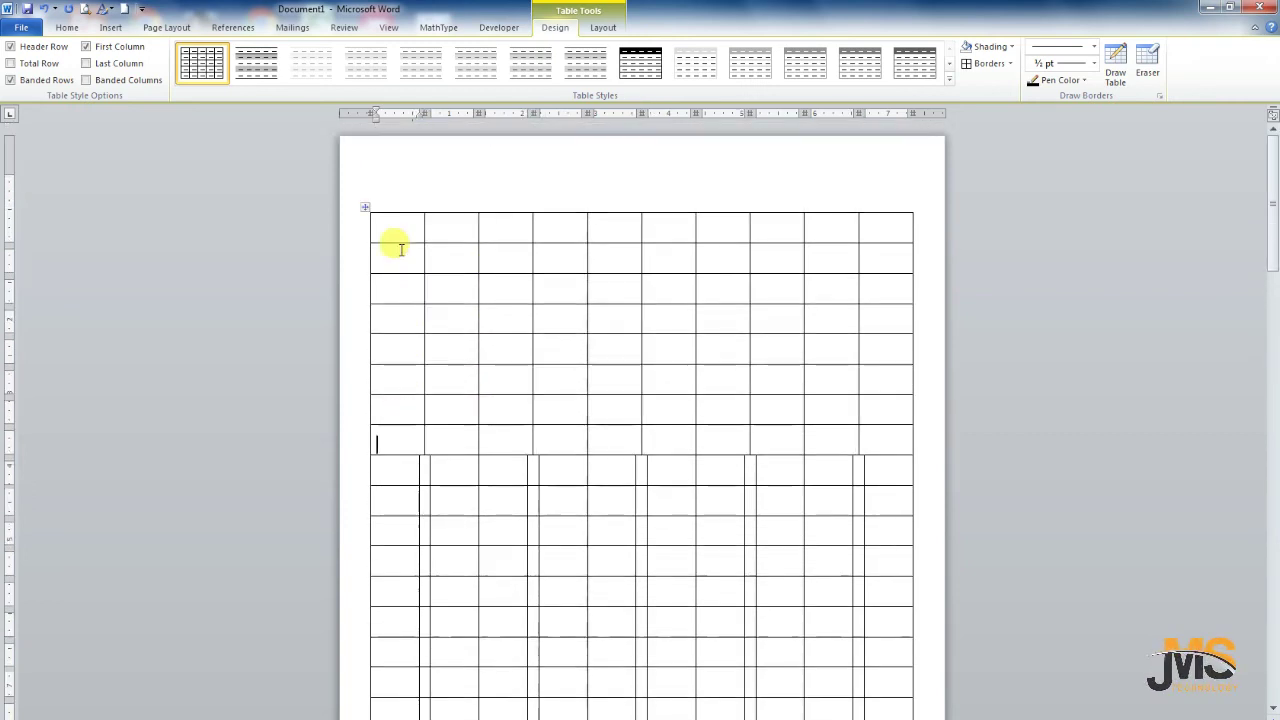
pyautogui.click(365, 208)
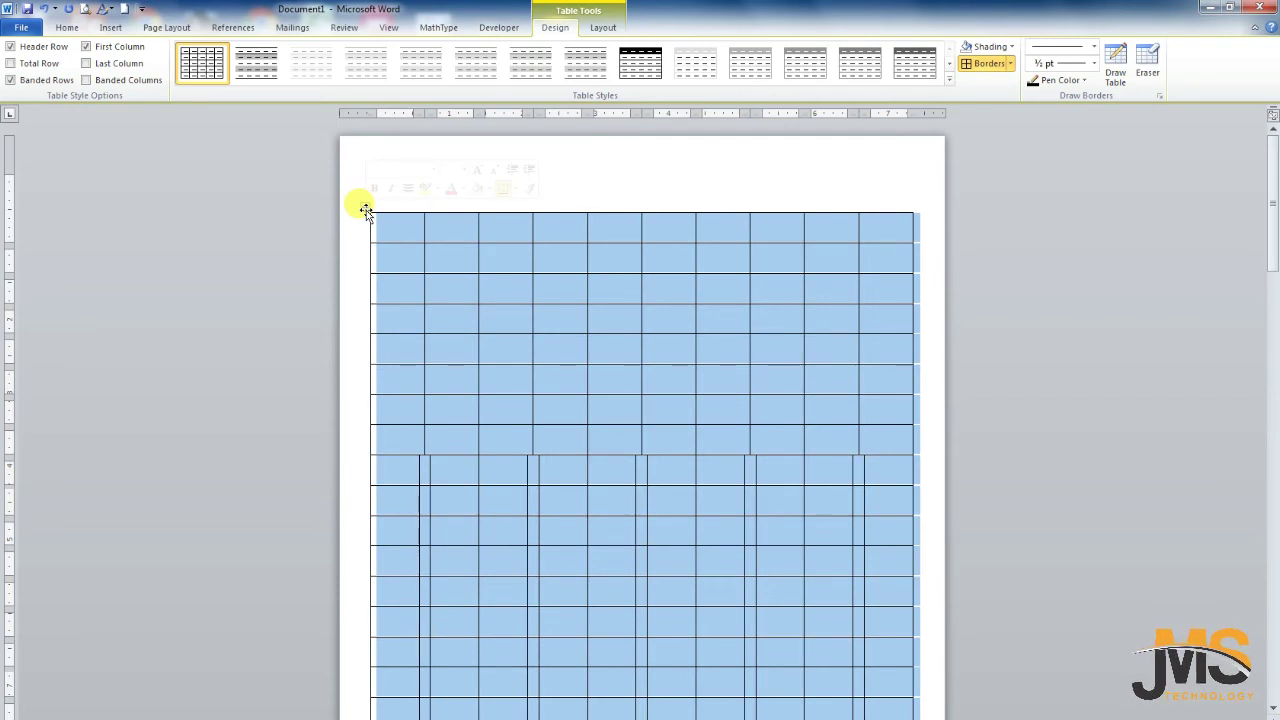
pyautogui.hotkey('ctrl', 'z')
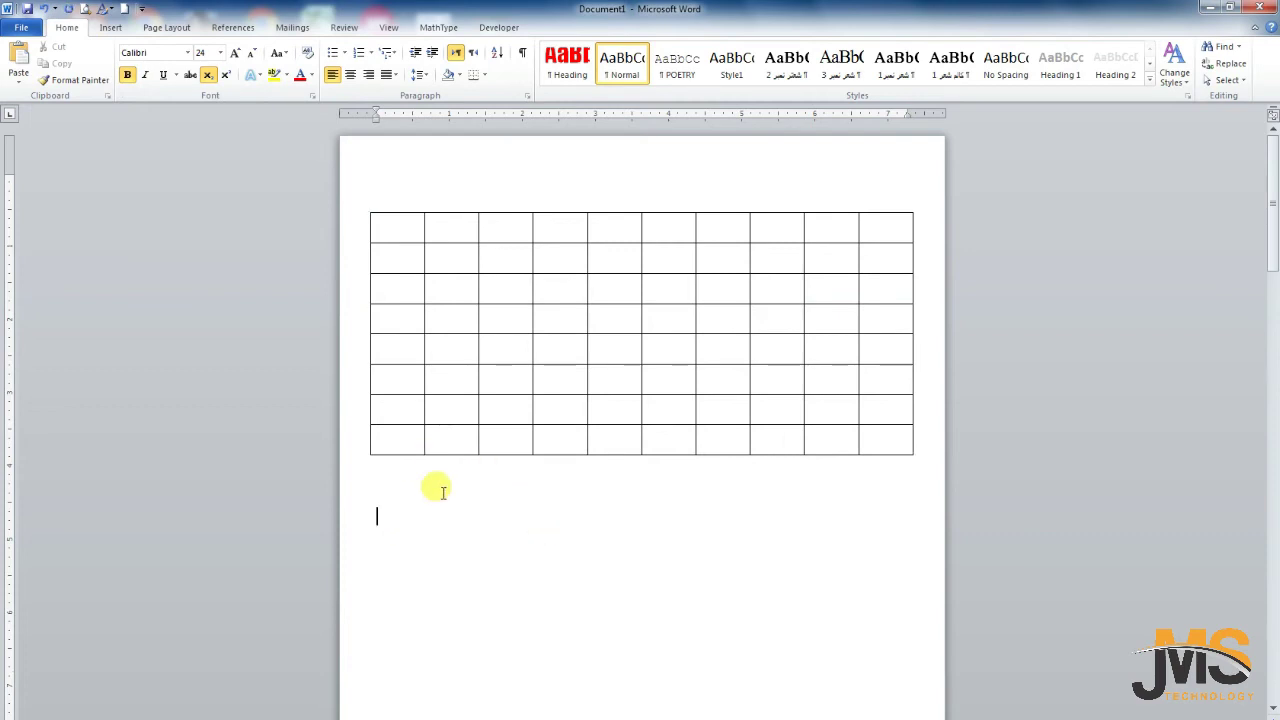
# Step: Insert a 15-column, 10-row table with AutoFit to contents below the first table
pyautogui.click(150, 30)
pyautogui.click(110, 27)
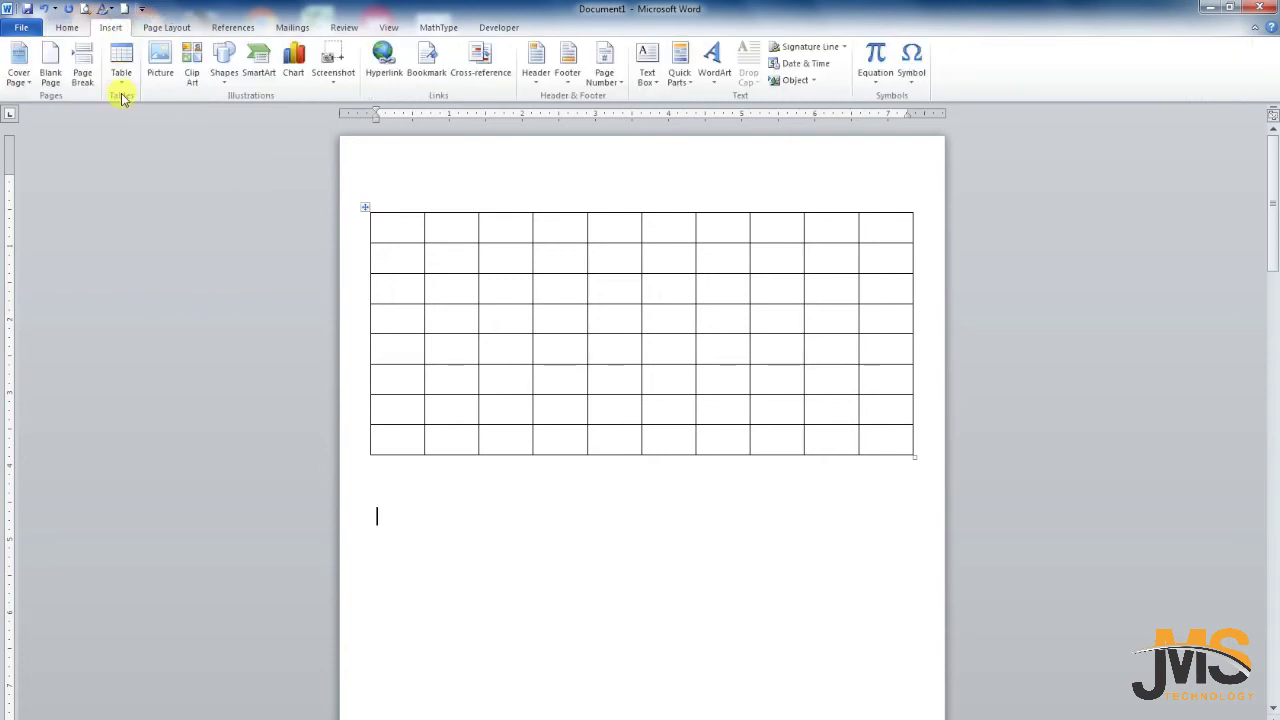
pyautogui.click(121, 70)
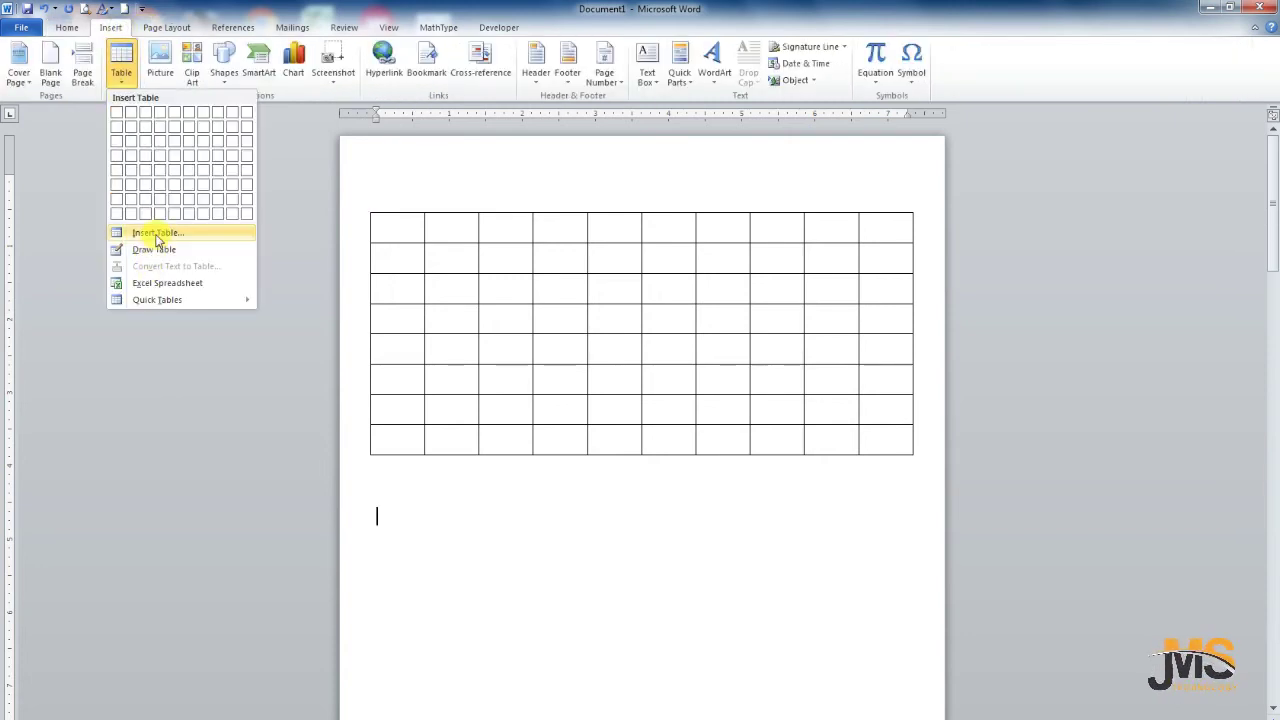
pyautogui.click(156, 234)
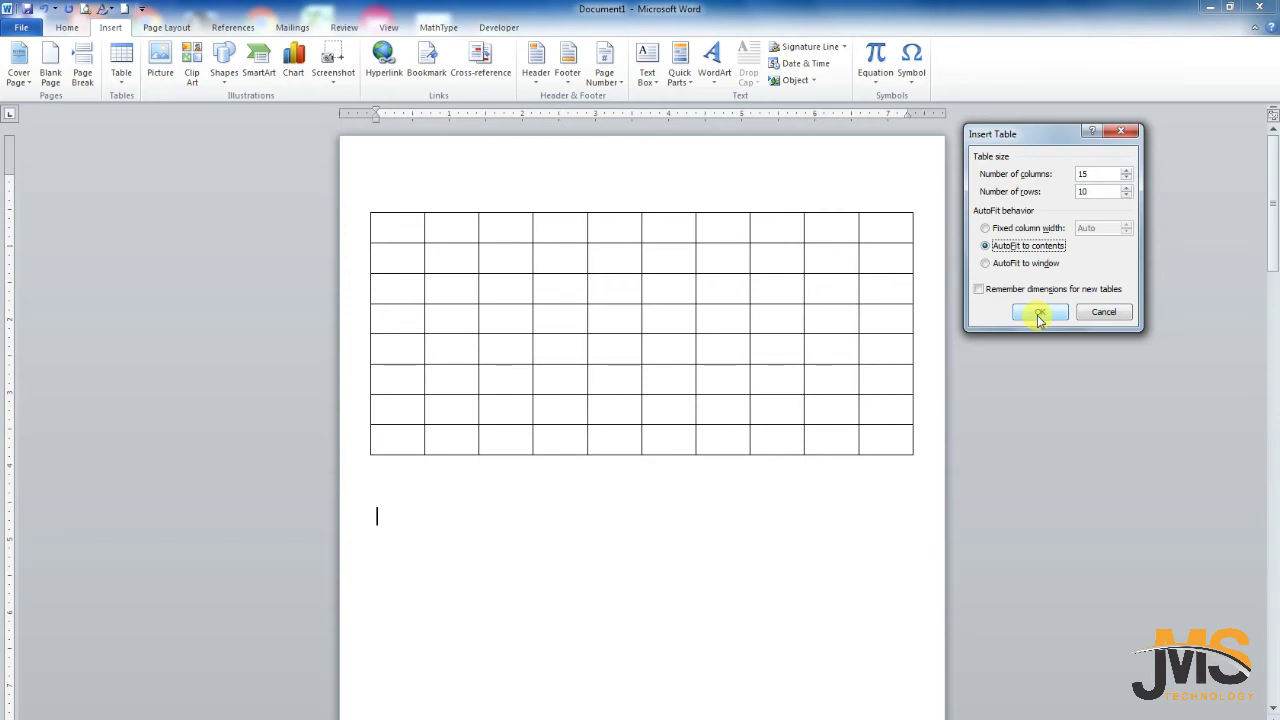
pyautogui.click(1040, 316)
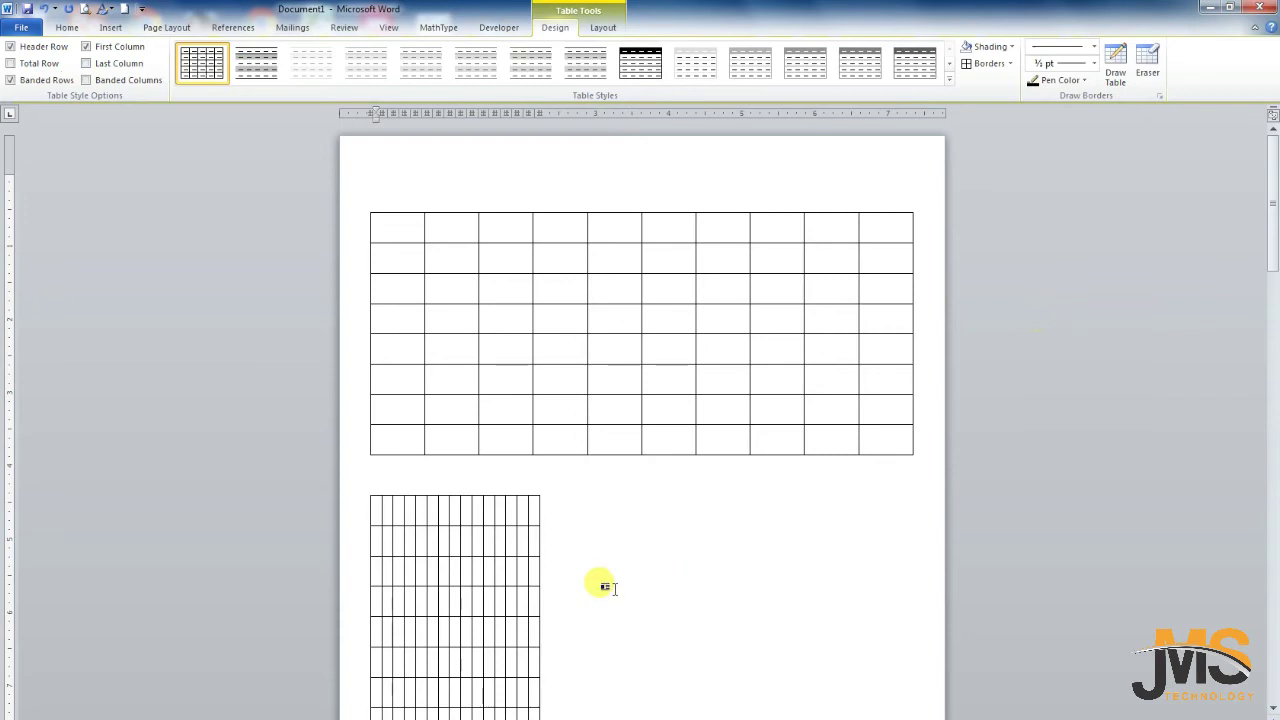
# Step: Type test text in the first cell to show autofit widening, then erase it
pyautogui.scroll(-1, 608, 500)
pyautogui.scroll(-2, 612, 498)
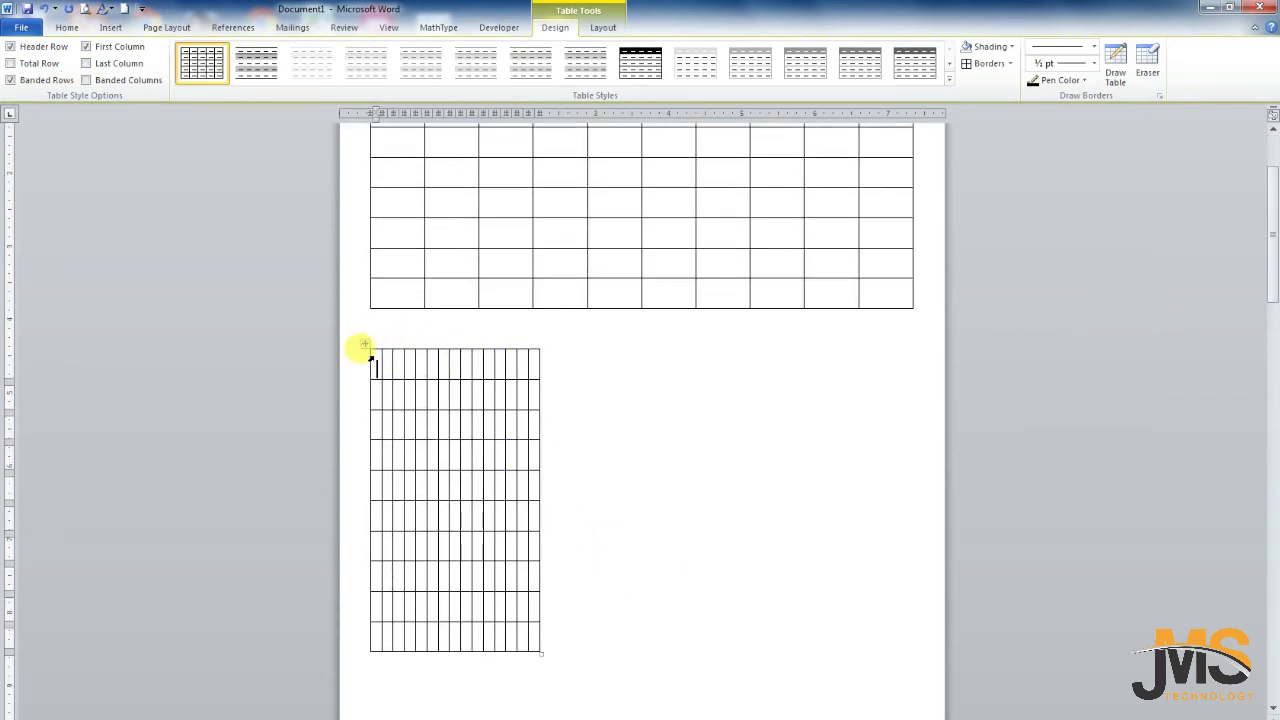
pyautogui.write('nnnnnnnhhyugyi')
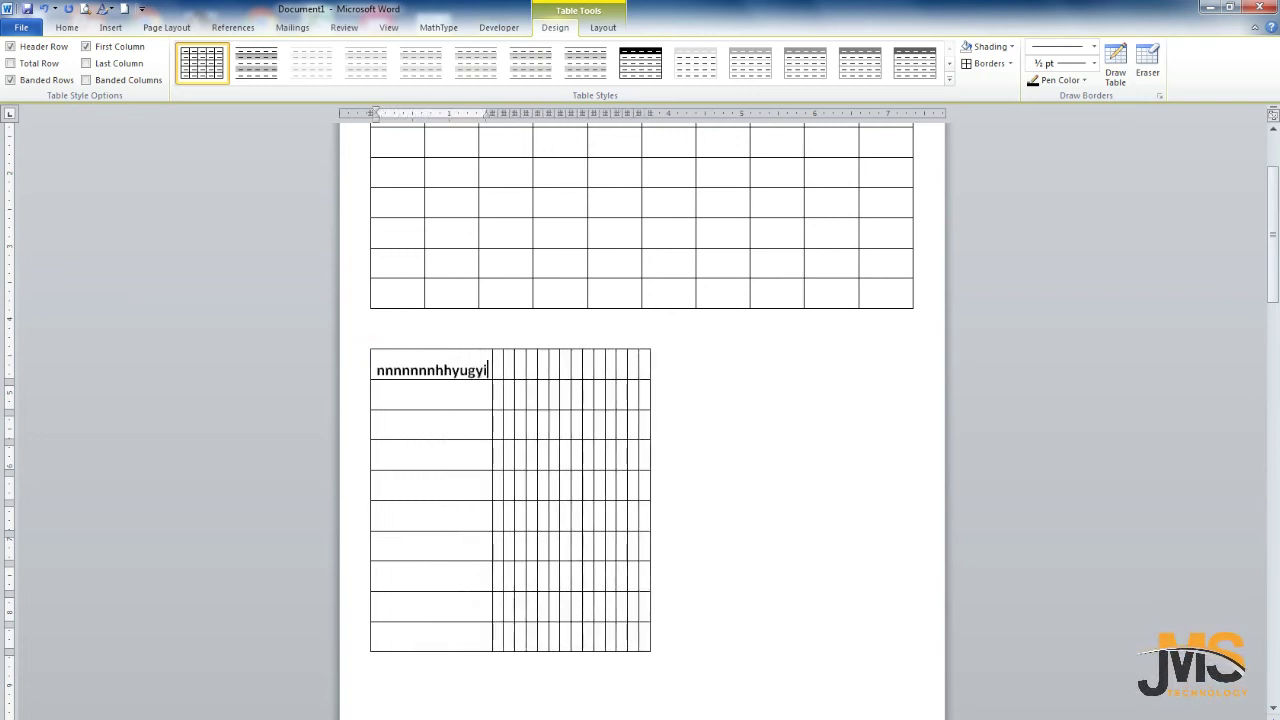
pyautogui.write('ft')
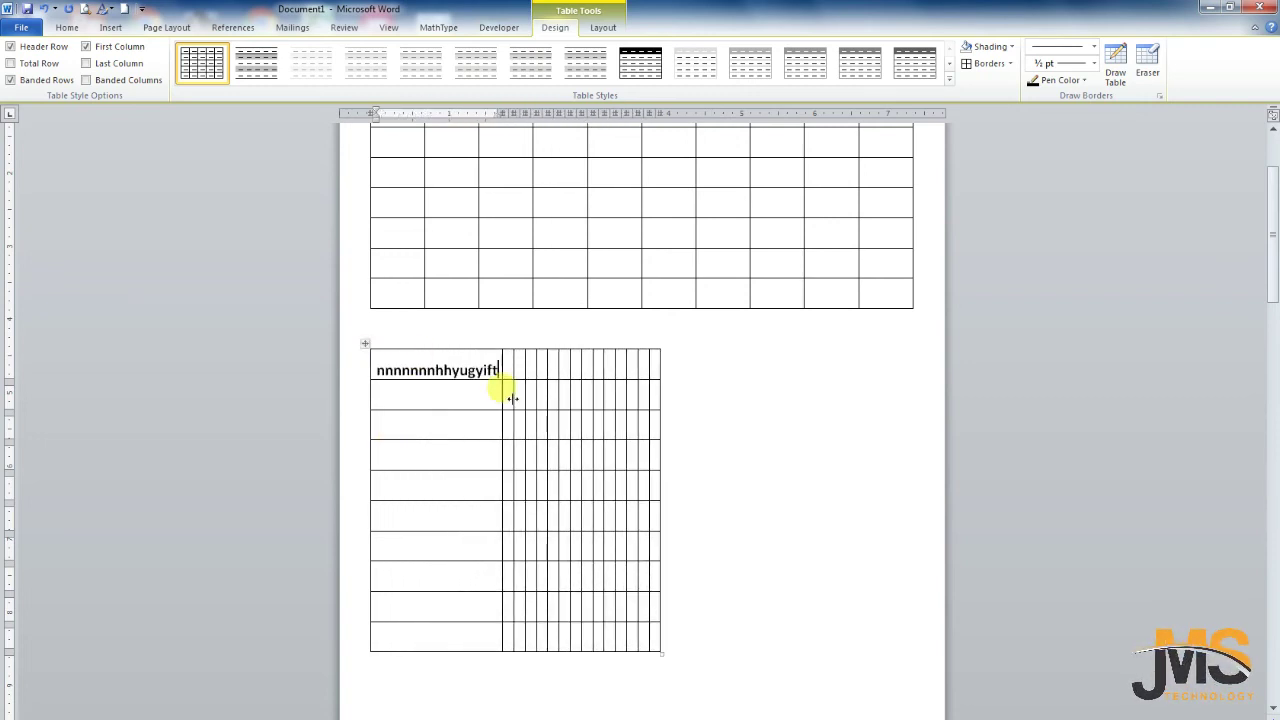
pyautogui.press('BackSpace')
pyautogui.press('BackSpace')
pyautogui.press('BackSpace')
pyautogui.press('BackSpace')
pyautogui.press('BackSpace')
pyautogui.press('BackSpace')
pyautogui.press('BackSpace')
pyautogui.press('BackSpace')
pyautogui.press('BackSpace')
pyautogui.press('BackSpace')
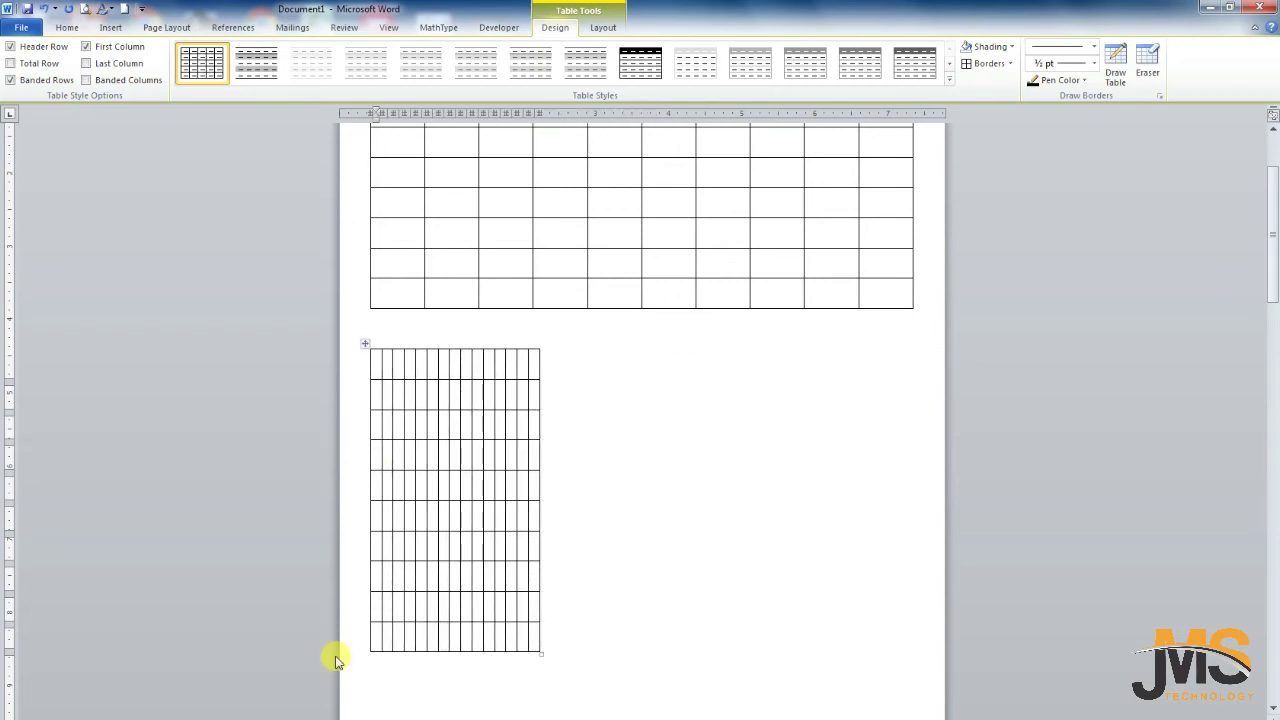
# Step: Place the caret below the 15-column table and open the Table menu
pyautogui.scroll(-5, 531, 517)
pyautogui.click(407, 432)
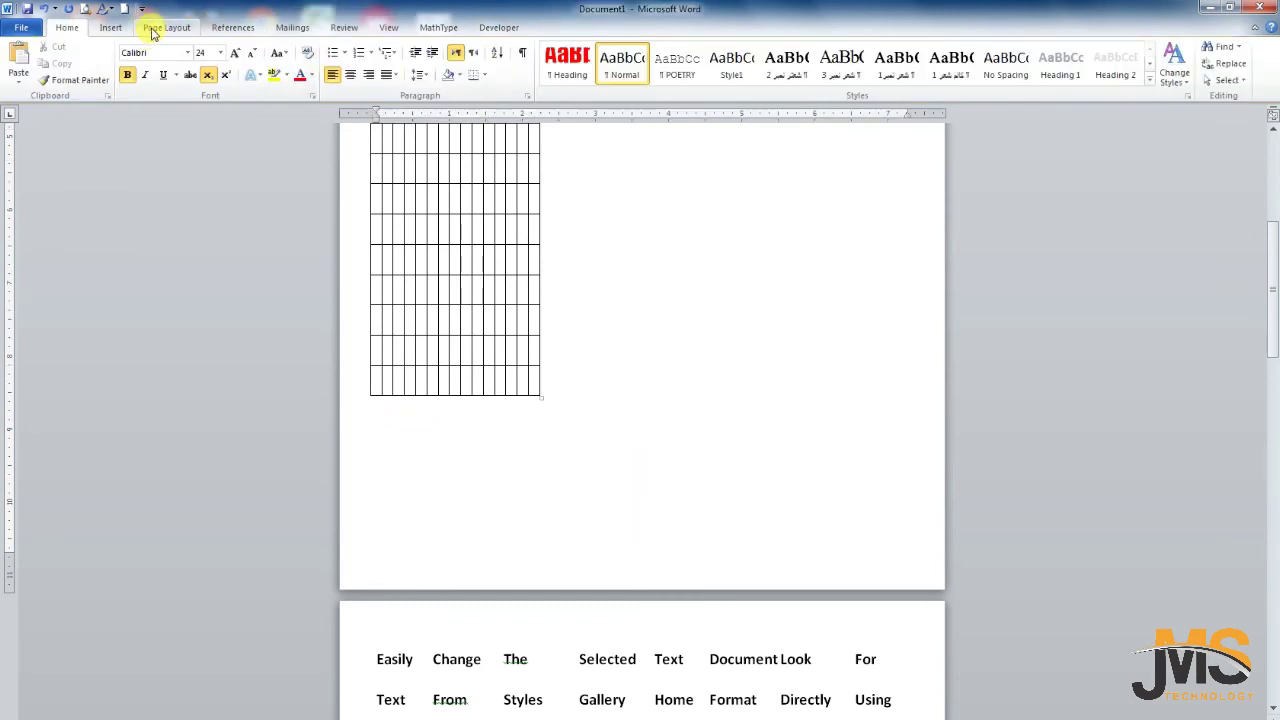
pyautogui.click(110, 27)
pyautogui.click(121, 70)
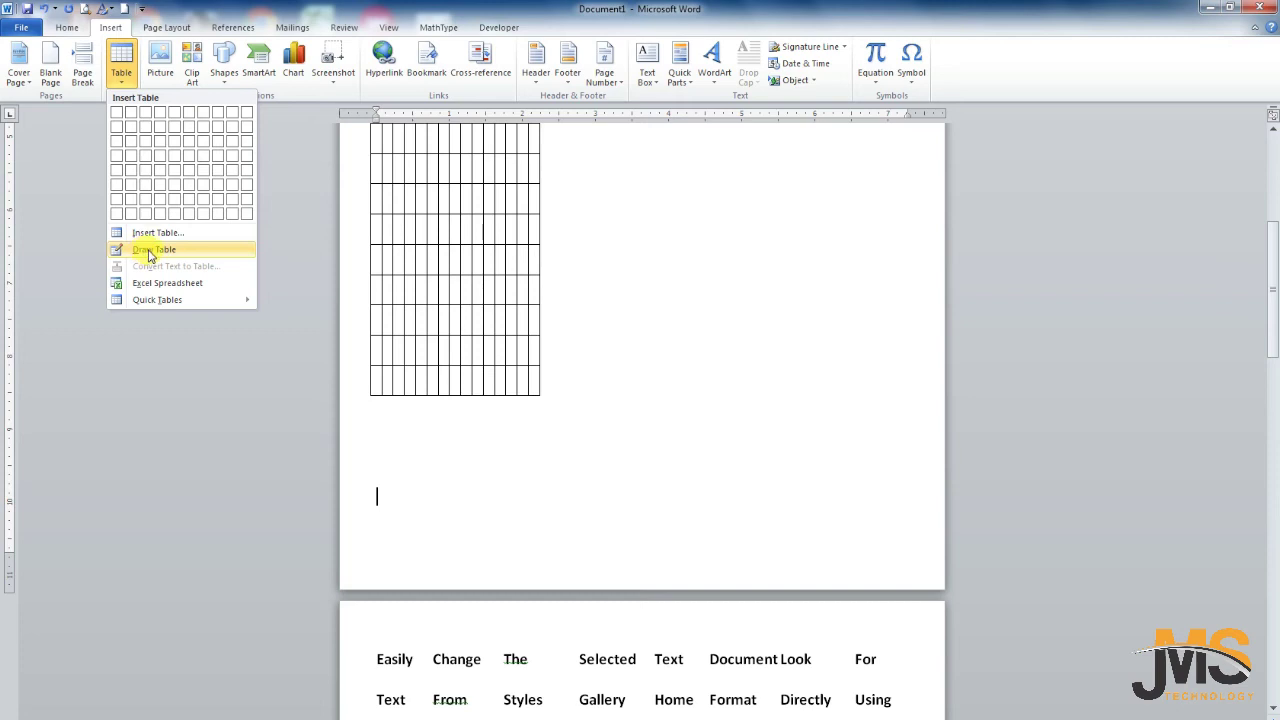
# Step: Draw a single-column table by hand, split into four rows by three horizontal lines
pyautogui.click(149, 250)
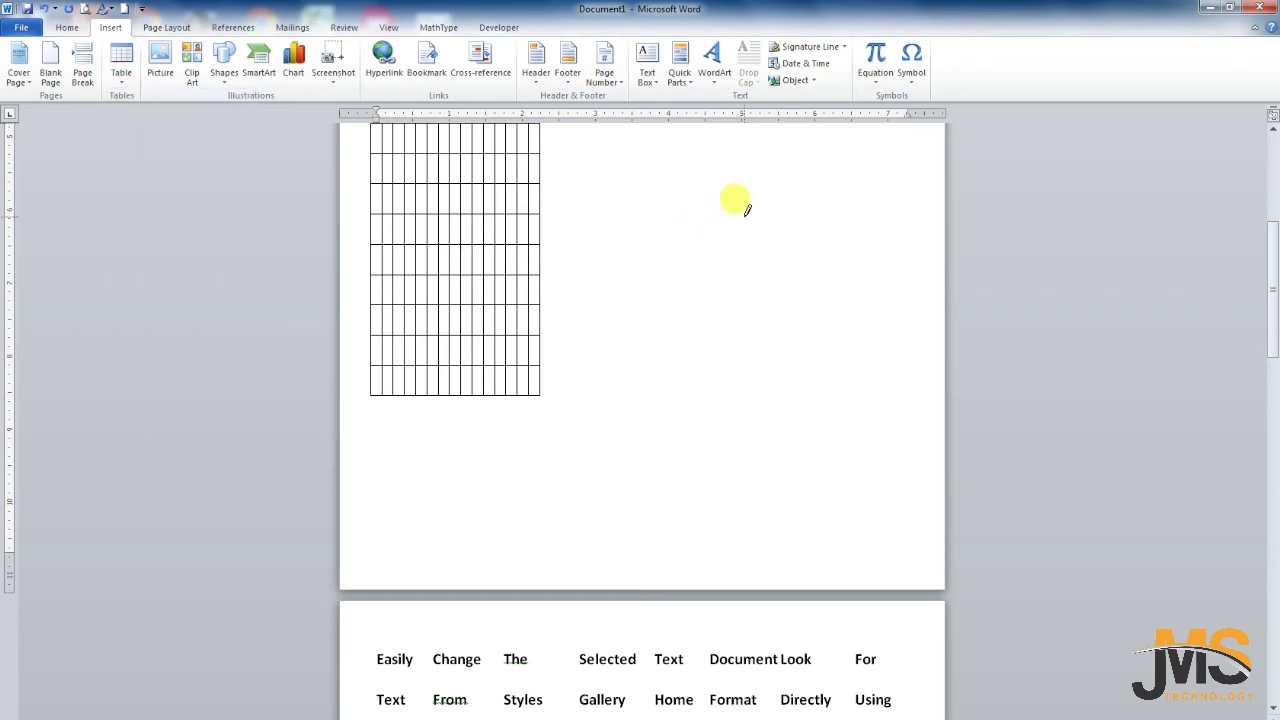
pyautogui.moveTo(595, 175); pyautogui.dragTo(893, 338)
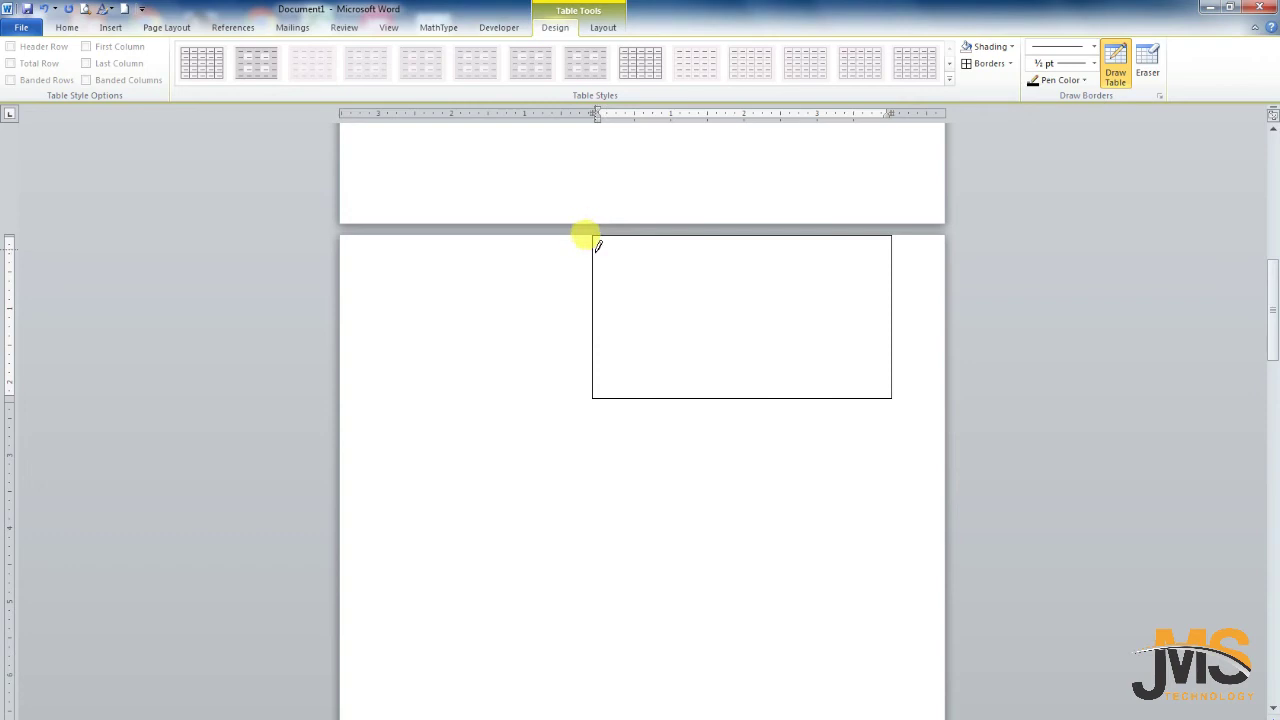
pyautogui.moveTo(600, 274); pyautogui.dragTo(858, 274)
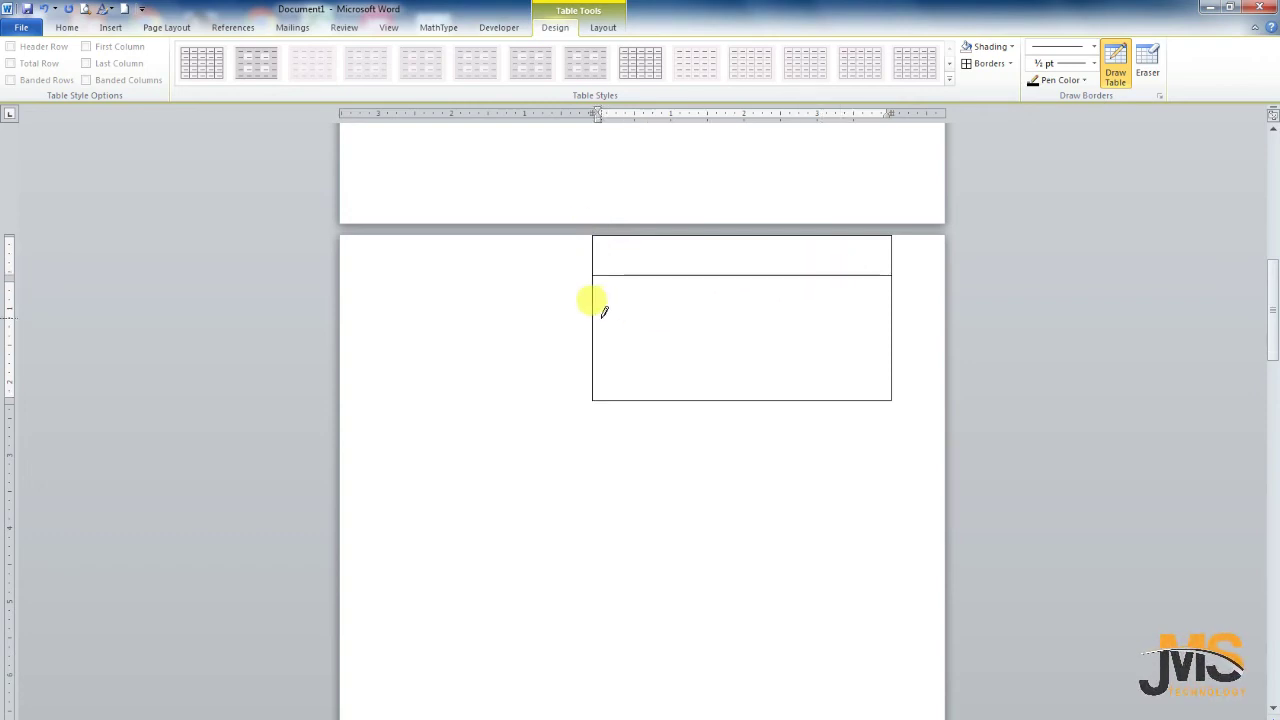
pyautogui.moveTo(596, 321); pyautogui.dragTo(885, 321)
pyautogui.moveTo(594, 362); pyautogui.dragTo(866, 362)
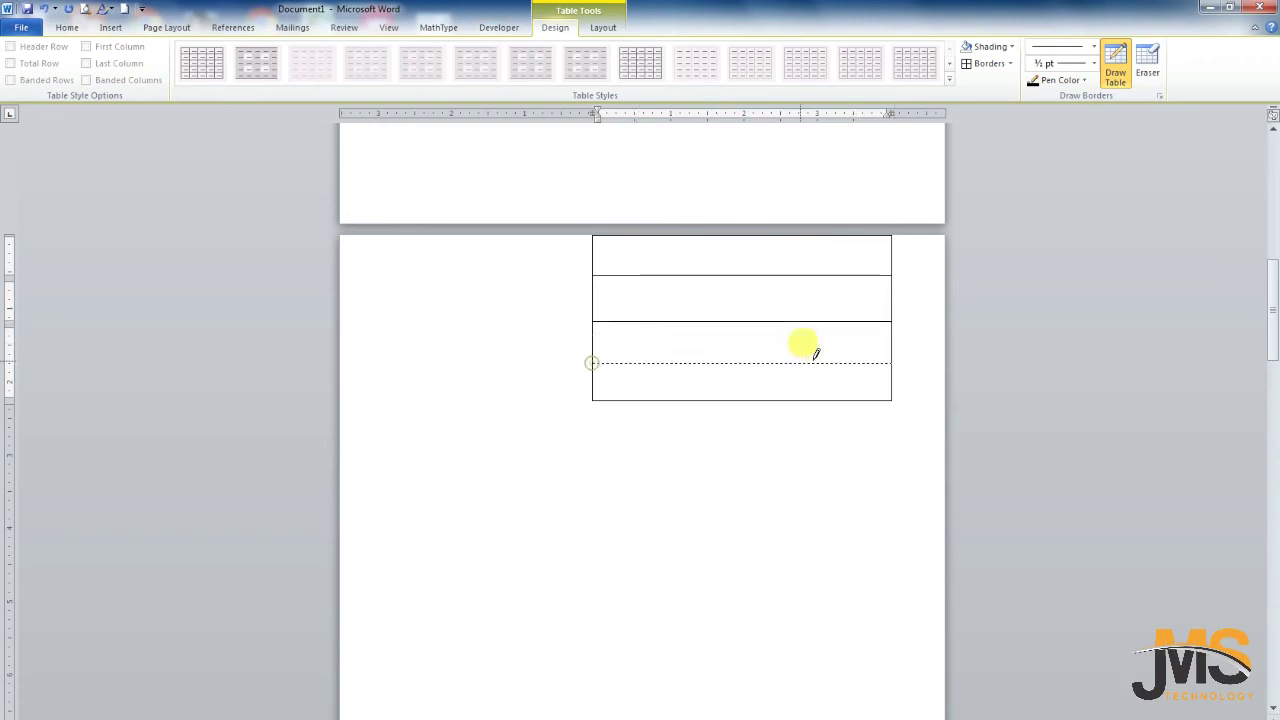
pyautogui.click(660, 230)
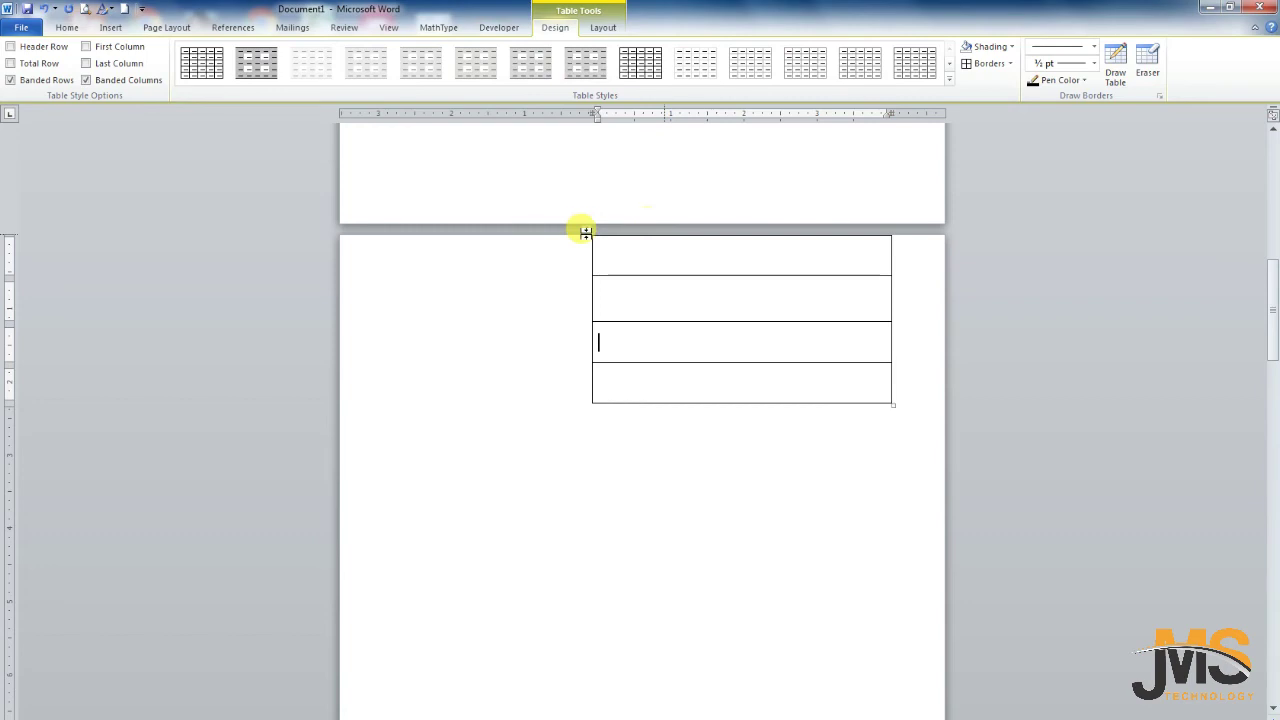
pyautogui.moveTo(583, 232); pyautogui.dragTo(552, 363)
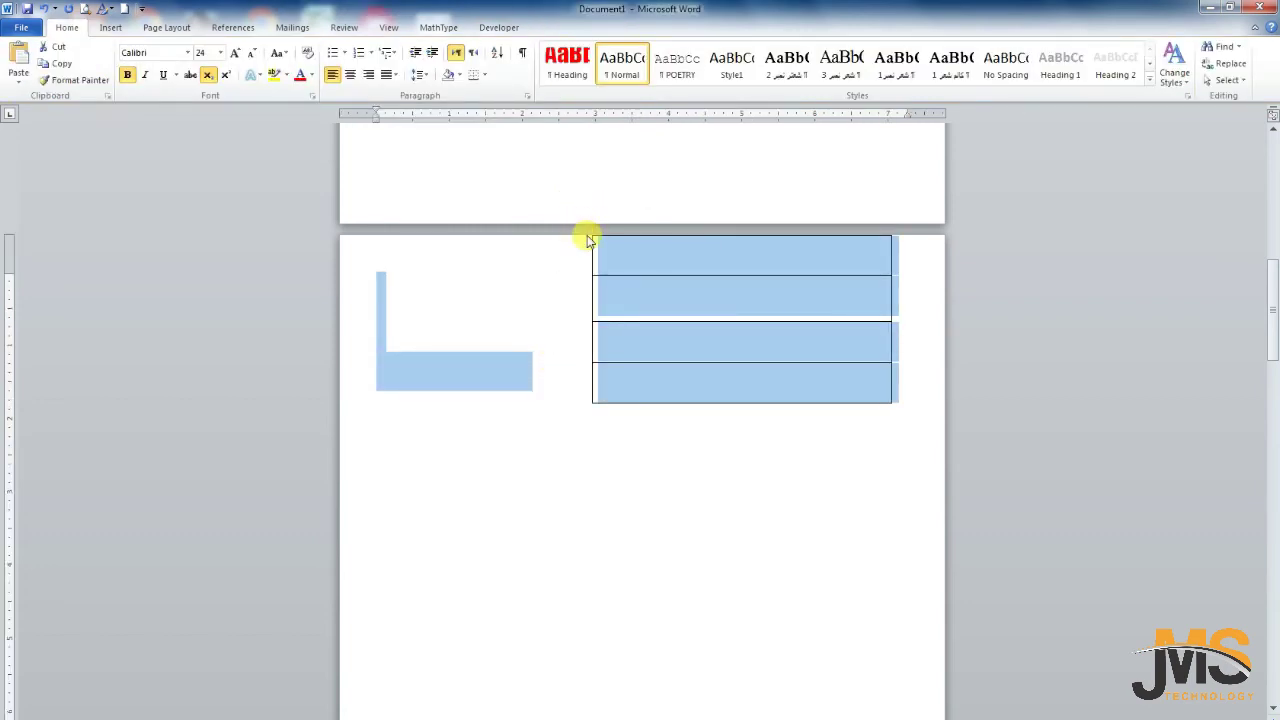
# Step: Drag the hand-drawn four-row table down and left on the page, then click its first cell
pyautogui.doubleClick(586, 228)
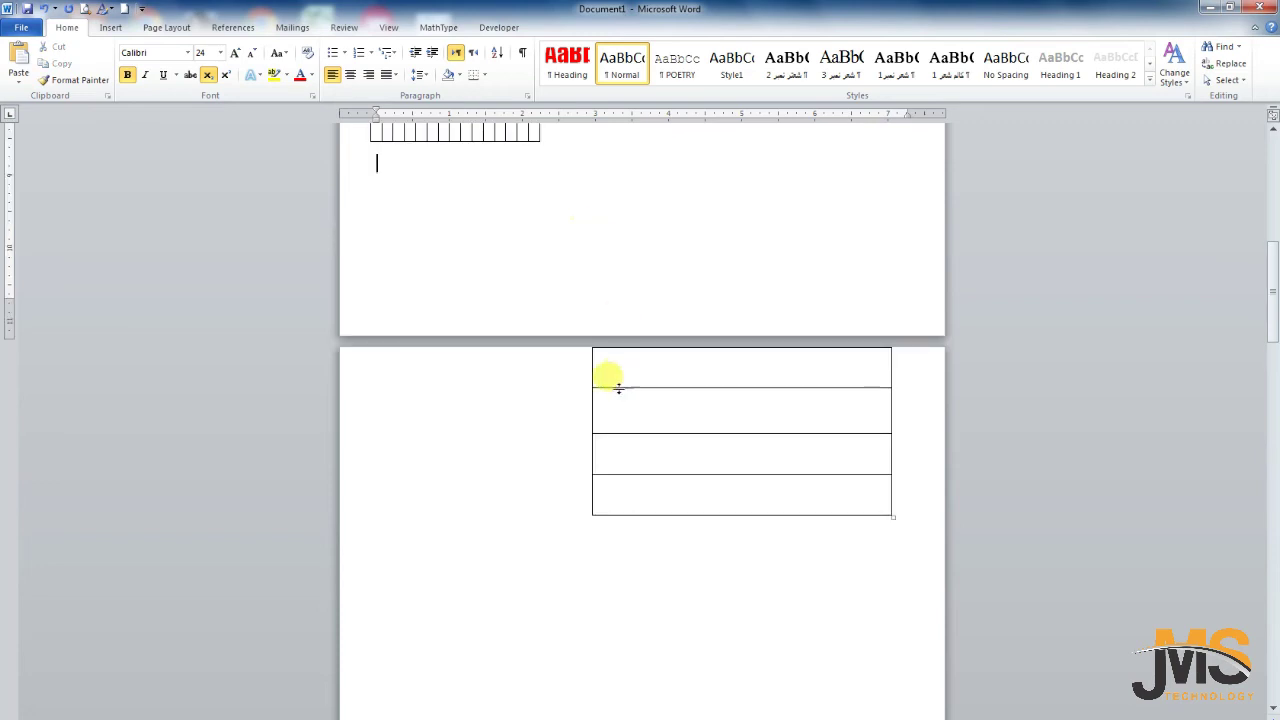
pyautogui.click(597, 366)
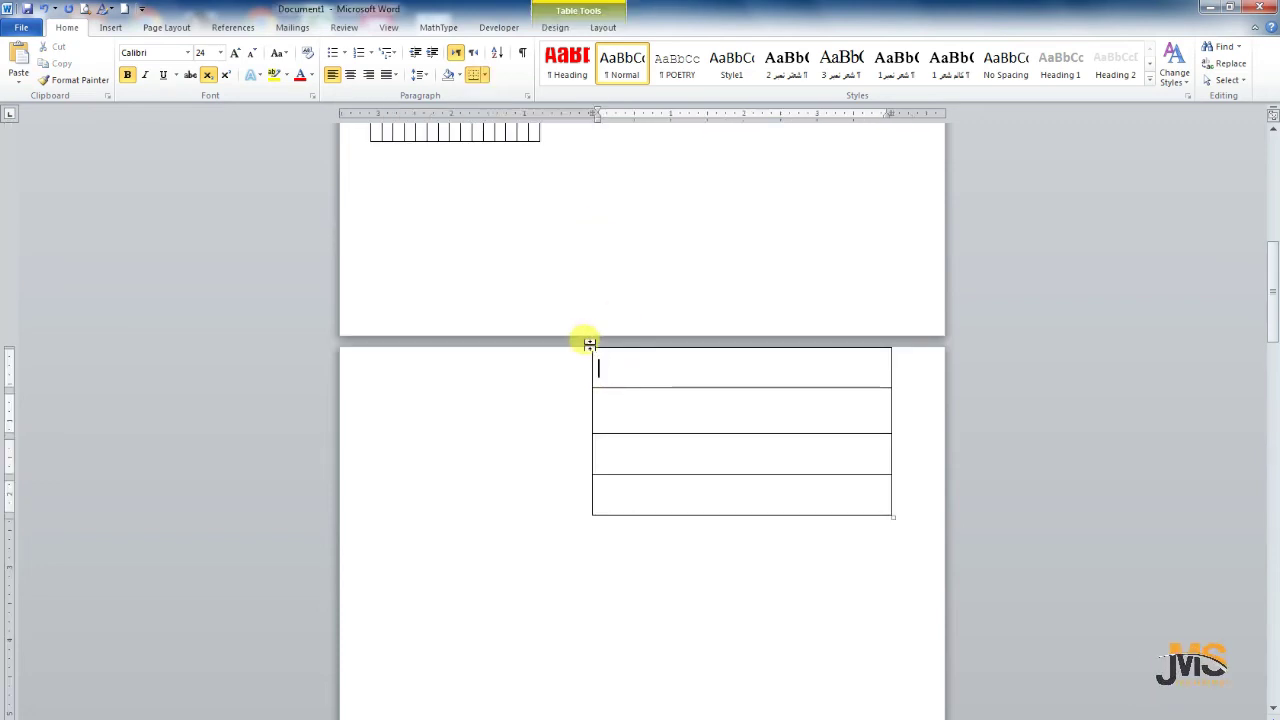
pyautogui.click(618, 399)
pyautogui.click(624, 355)
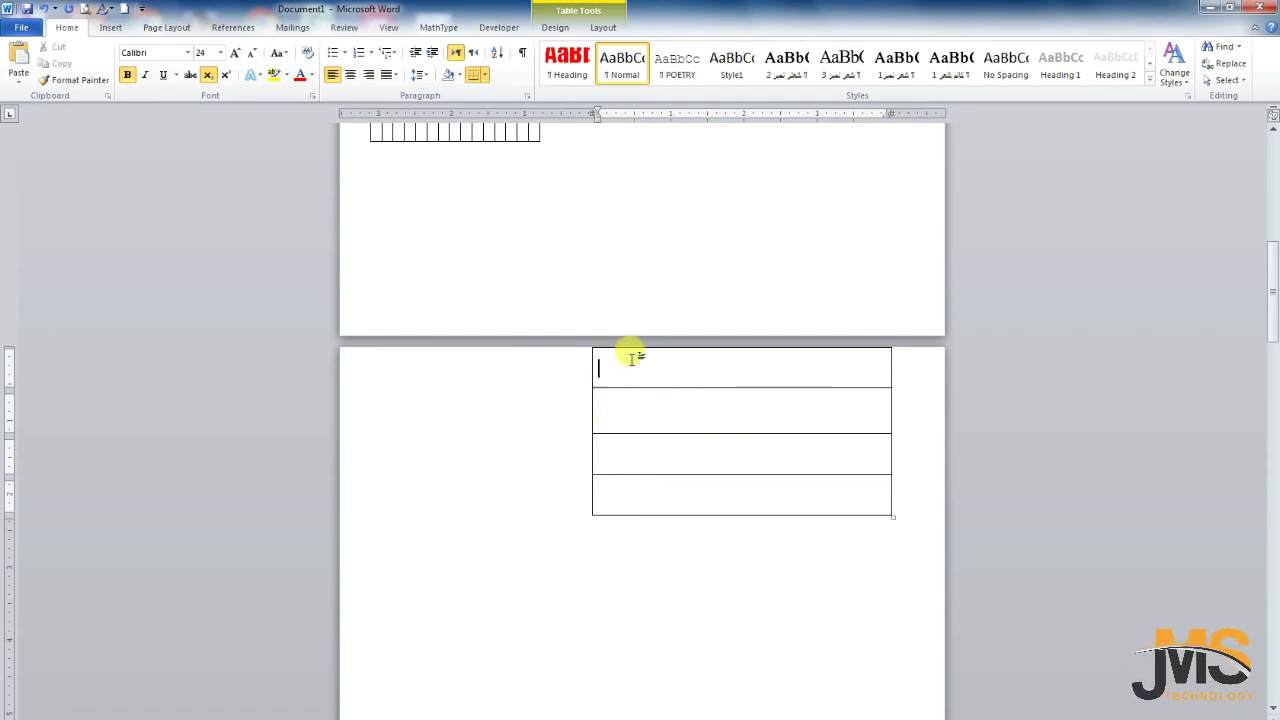
pyautogui.click(673, 255)
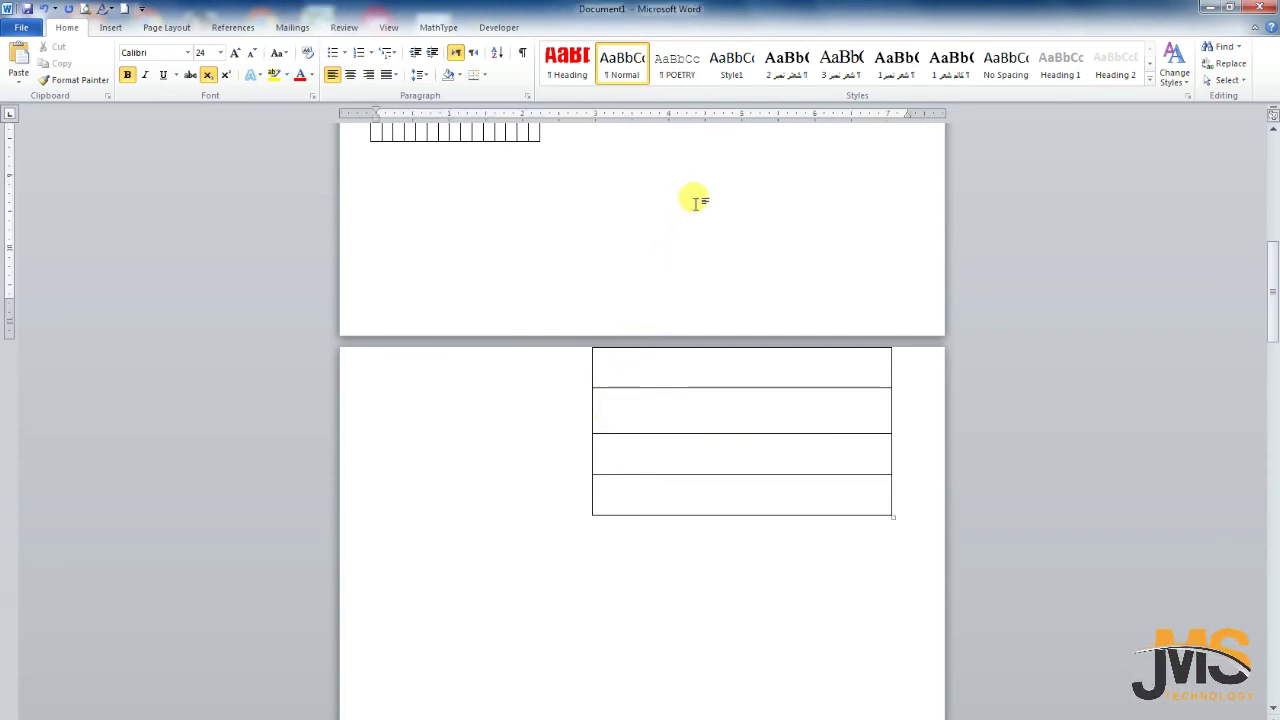
pyautogui.click(620, 367)
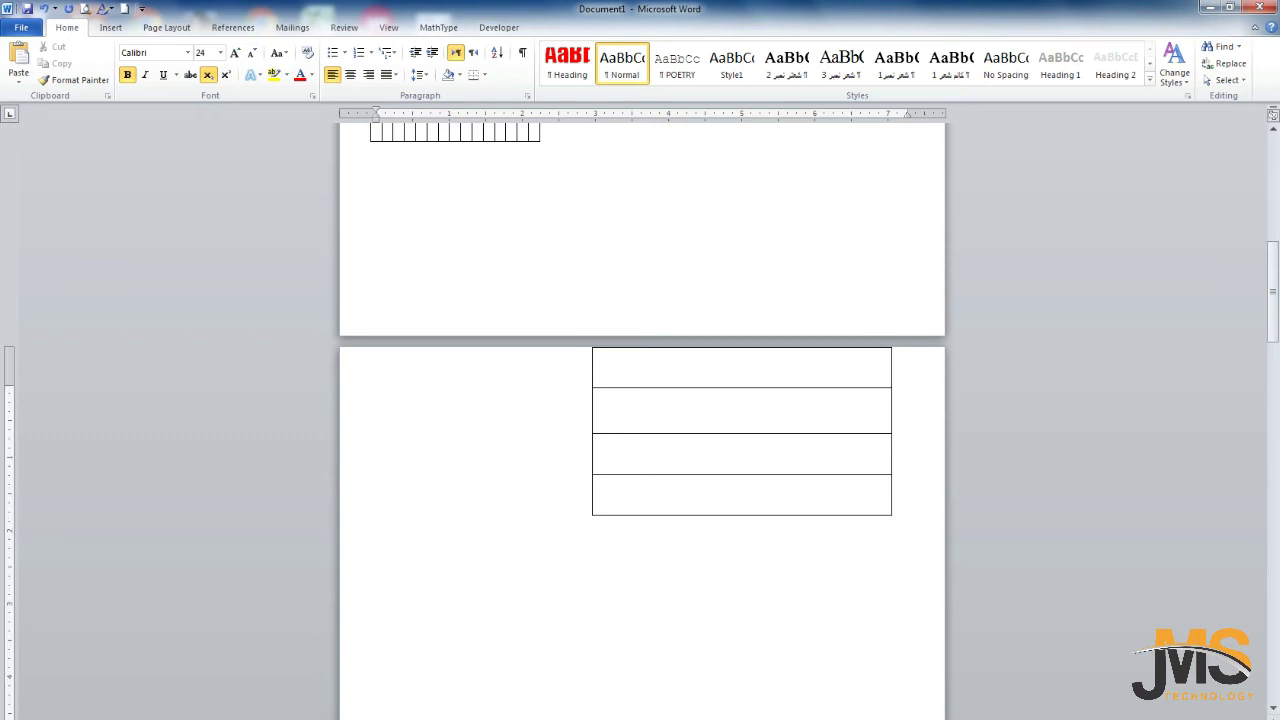
pyautogui.click(632, 318)
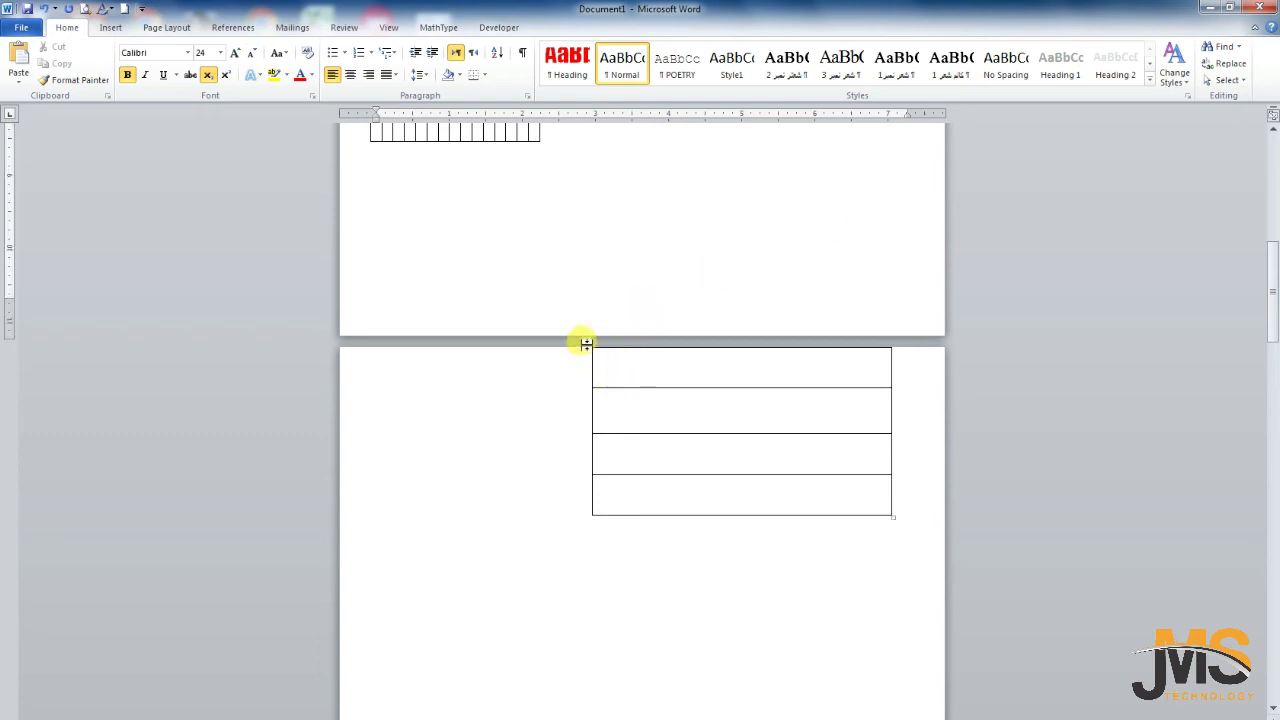
pyautogui.moveTo(586, 348); pyautogui.dragTo(486, 629)
pyautogui.scroll(-5, 744, 400)
pyautogui.click(495, 312)
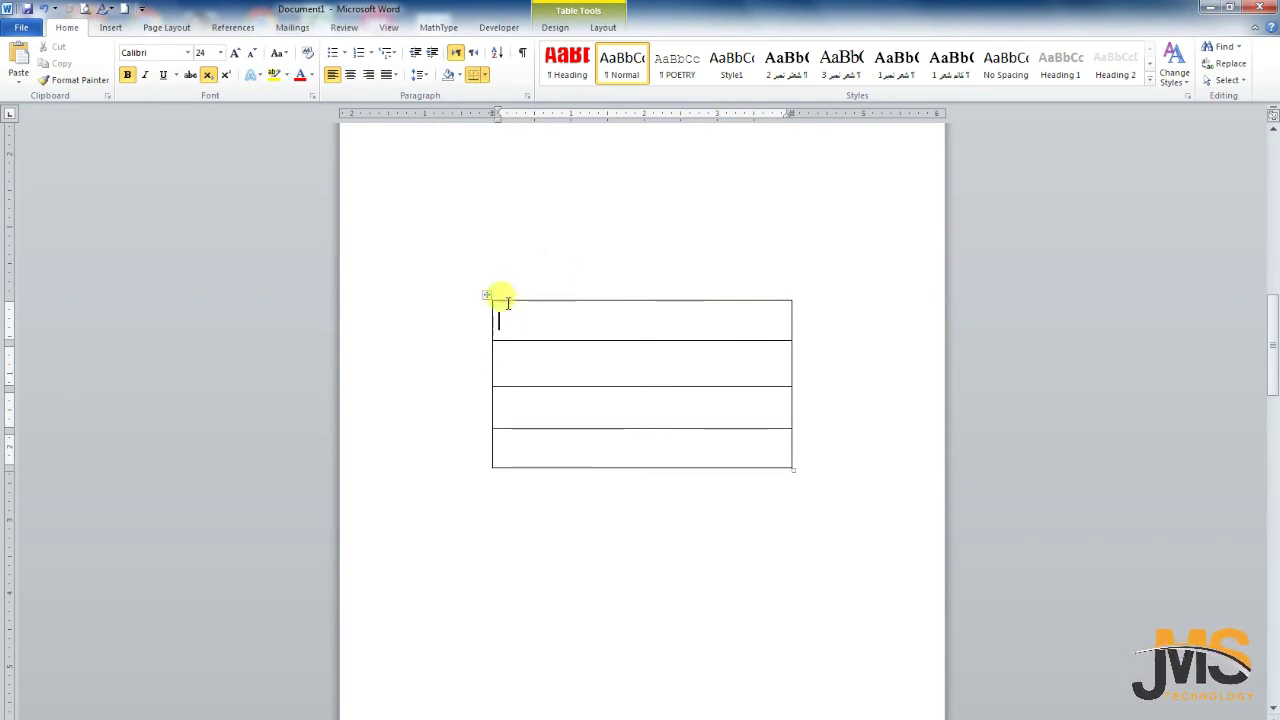
# Step: Turn on Draw Table and draw several vertical borders splitting the table's columns and right-hand cells
pyautogui.click(110, 27)
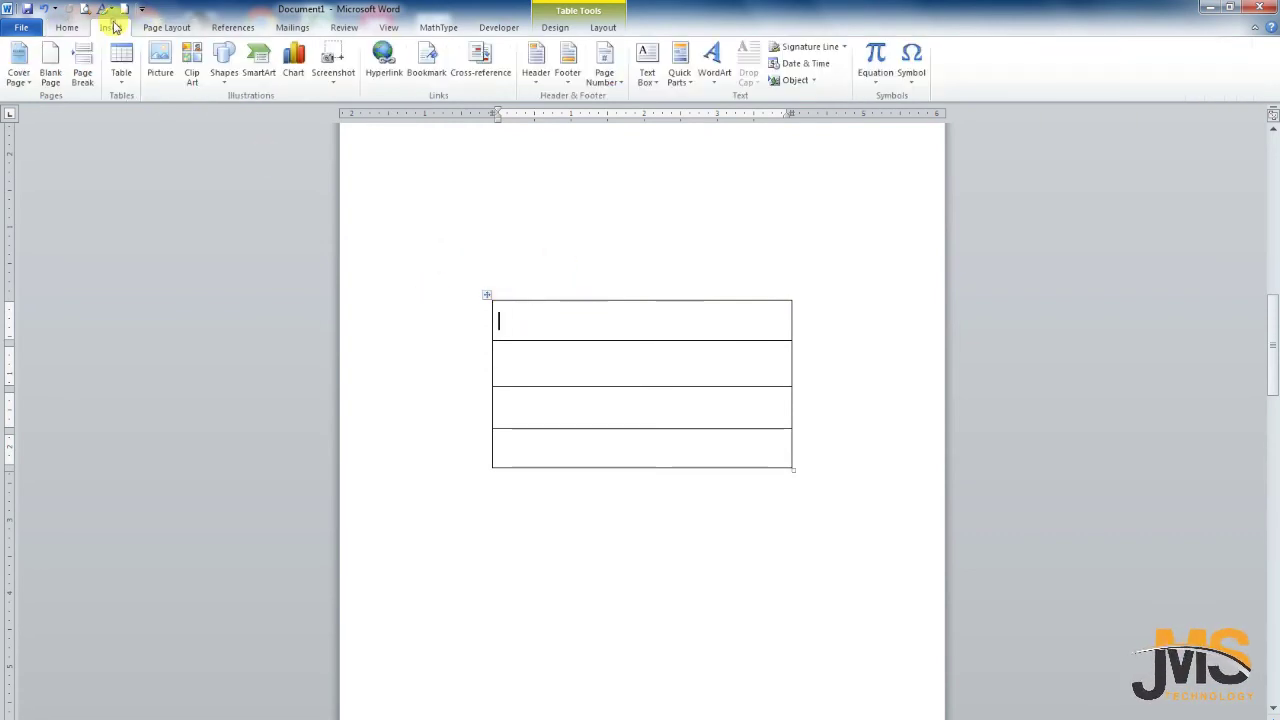
pyautogui.click(121, 82)
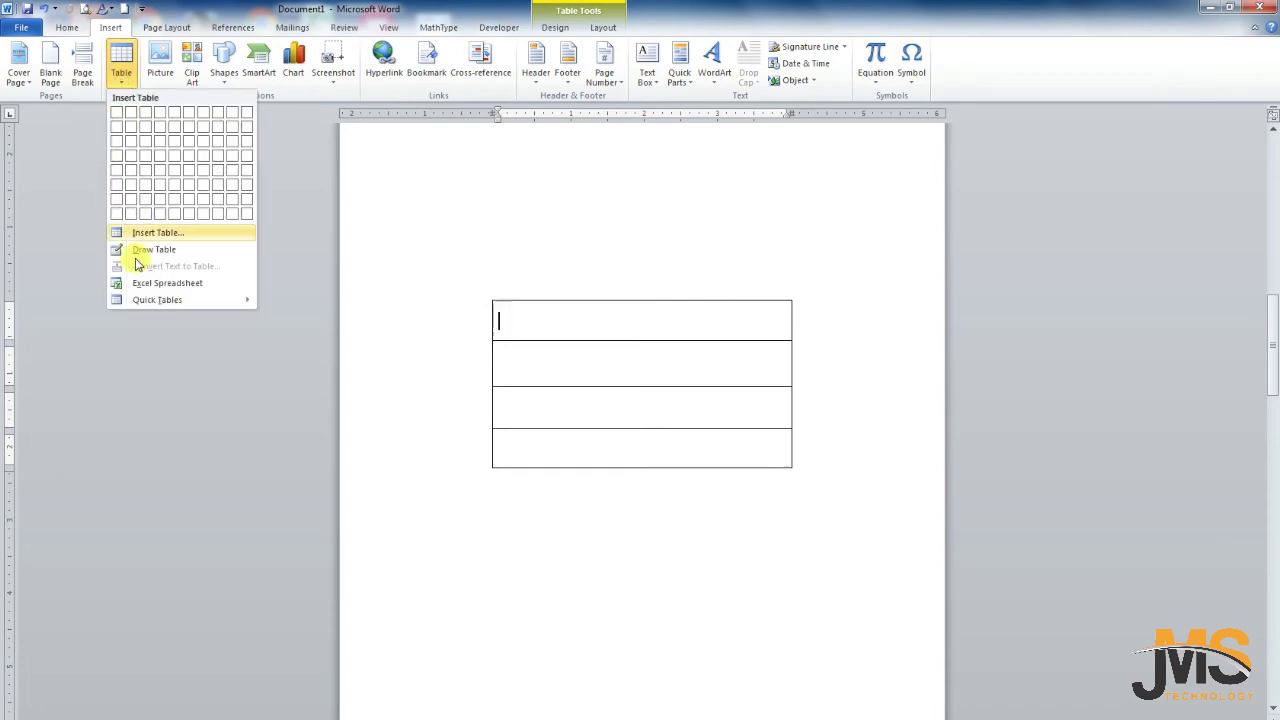
pyautogui.click(140, 250)
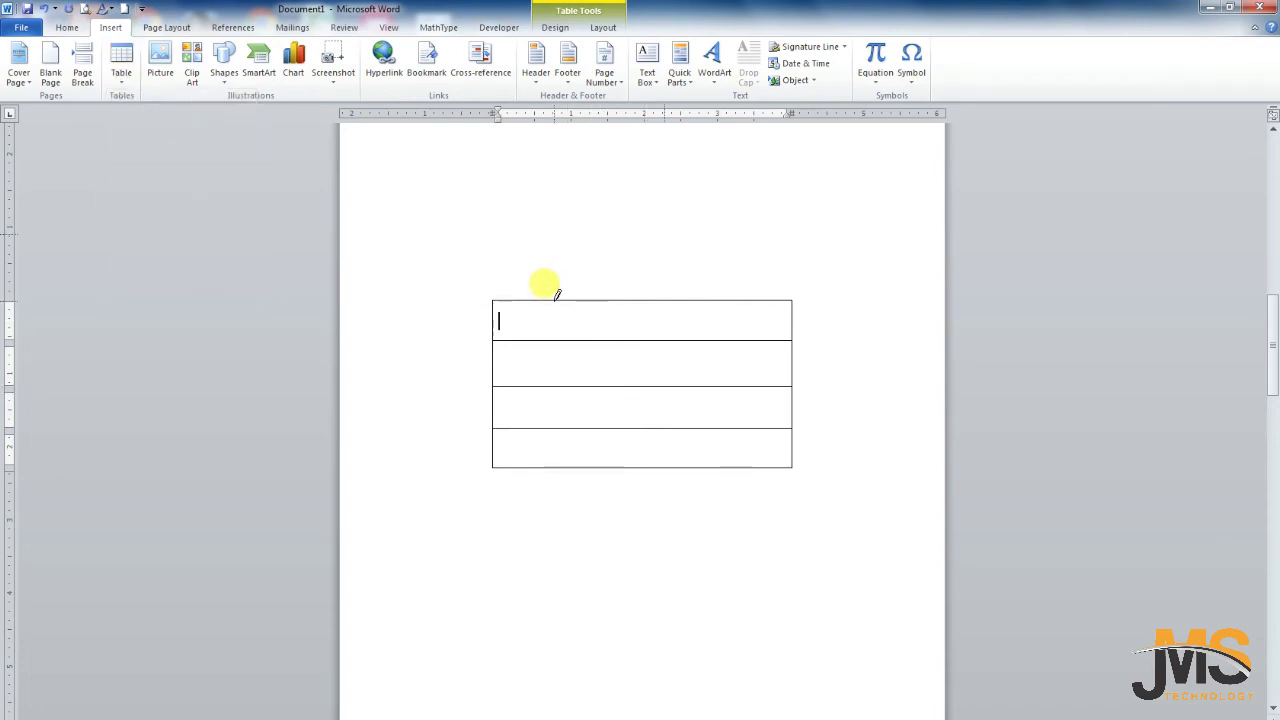
pyautogui.moveTo(554, 300); pyautogui.dragTo(550, 466)
pyautogui.moveTo(648, 301)
pyautogui.mouseDown()
pyautogui.moveTo(634, 466)
pyautogui.moveTo(629, 457)
pyautogui.mouseUp()
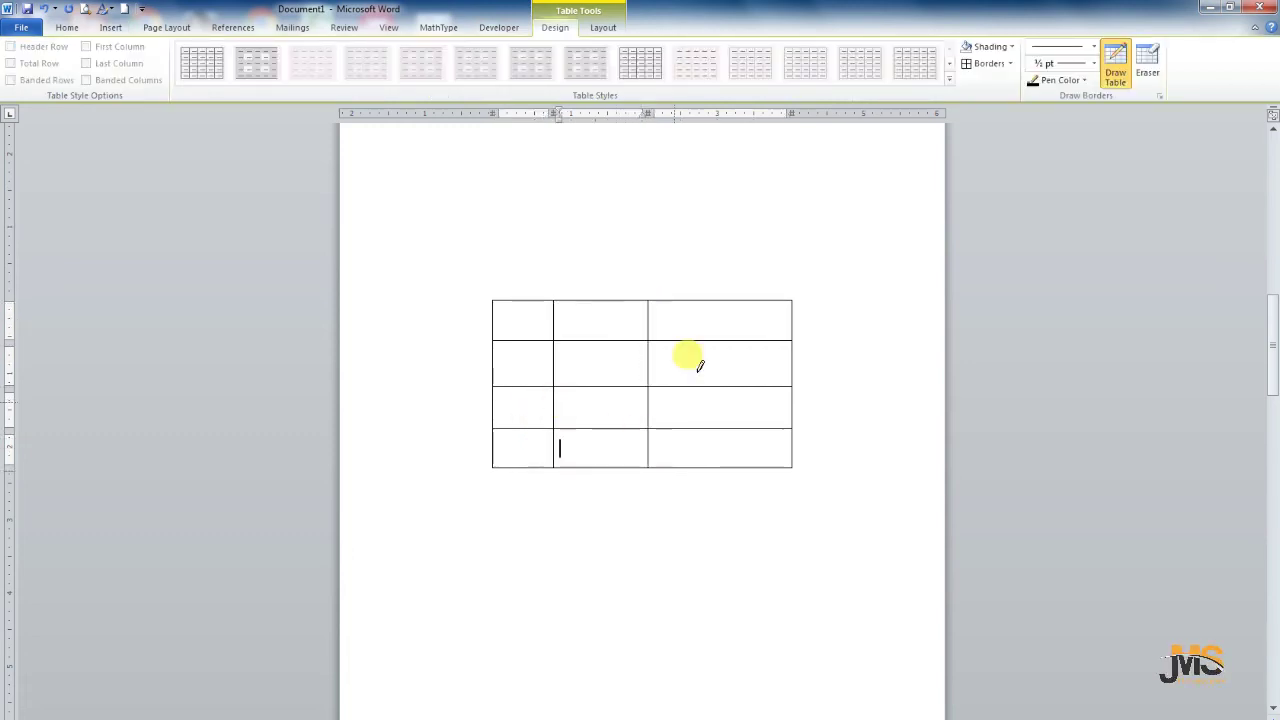
pyautogui.moveTo(741, 301); pyautogui.dragTo(741, 324)
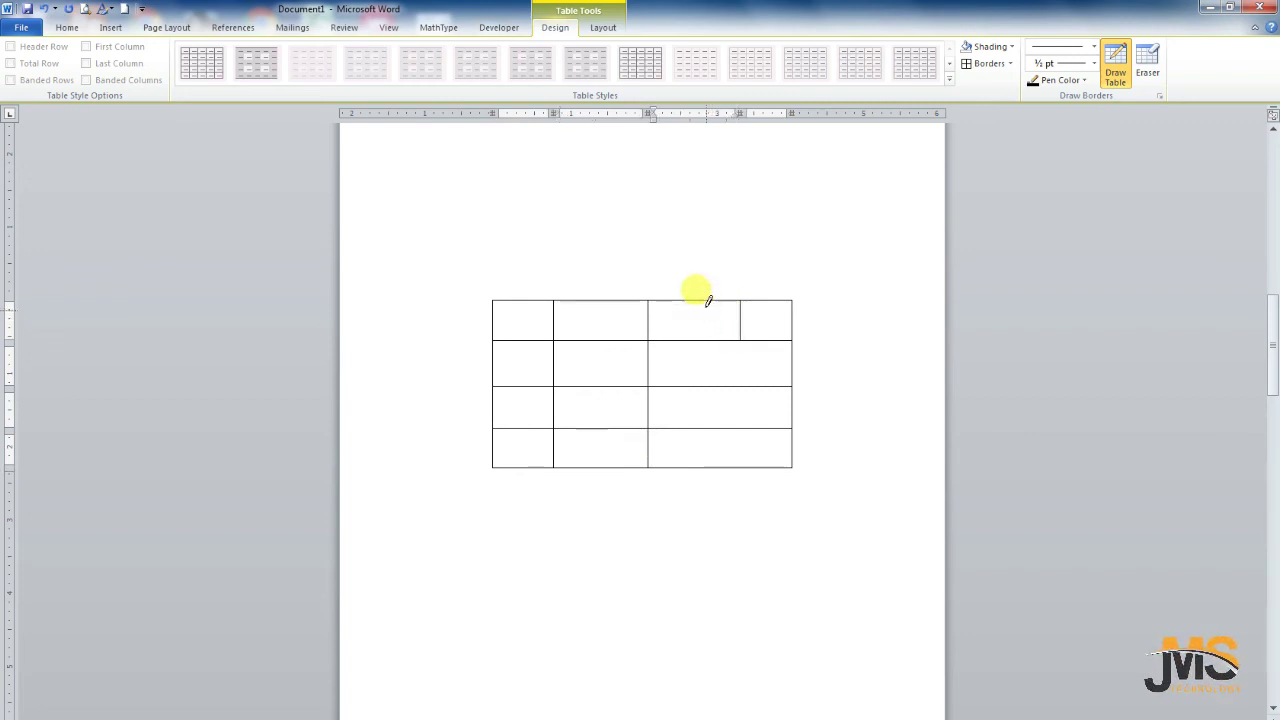
pyautogui.moveTo(705, 301)
pyautogui.mouseDown()
pyautogui.moveTo(705, 340)
pyautogui.moveTo(766, 356)
pyautogui.moveTo(758, 420)
pyautogui.mouseUp()
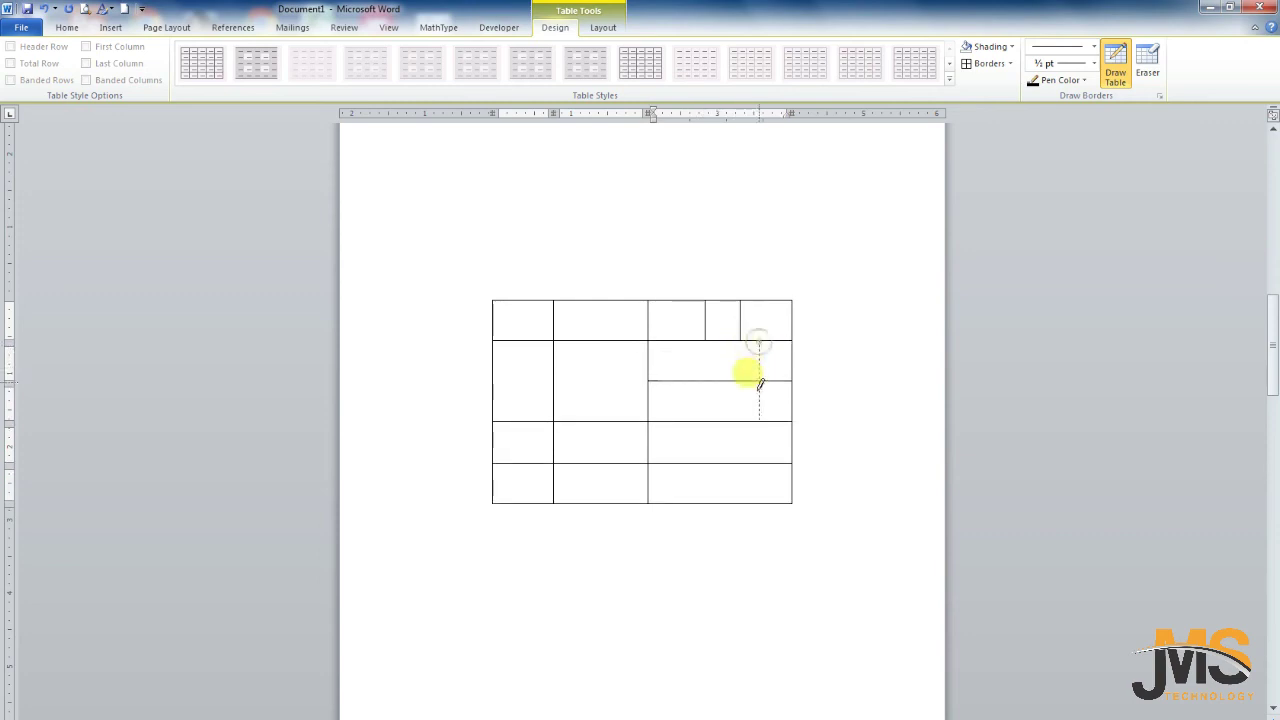
pyautogui.moveTo(720, 340); pyautogui.dragTo(720, 420)
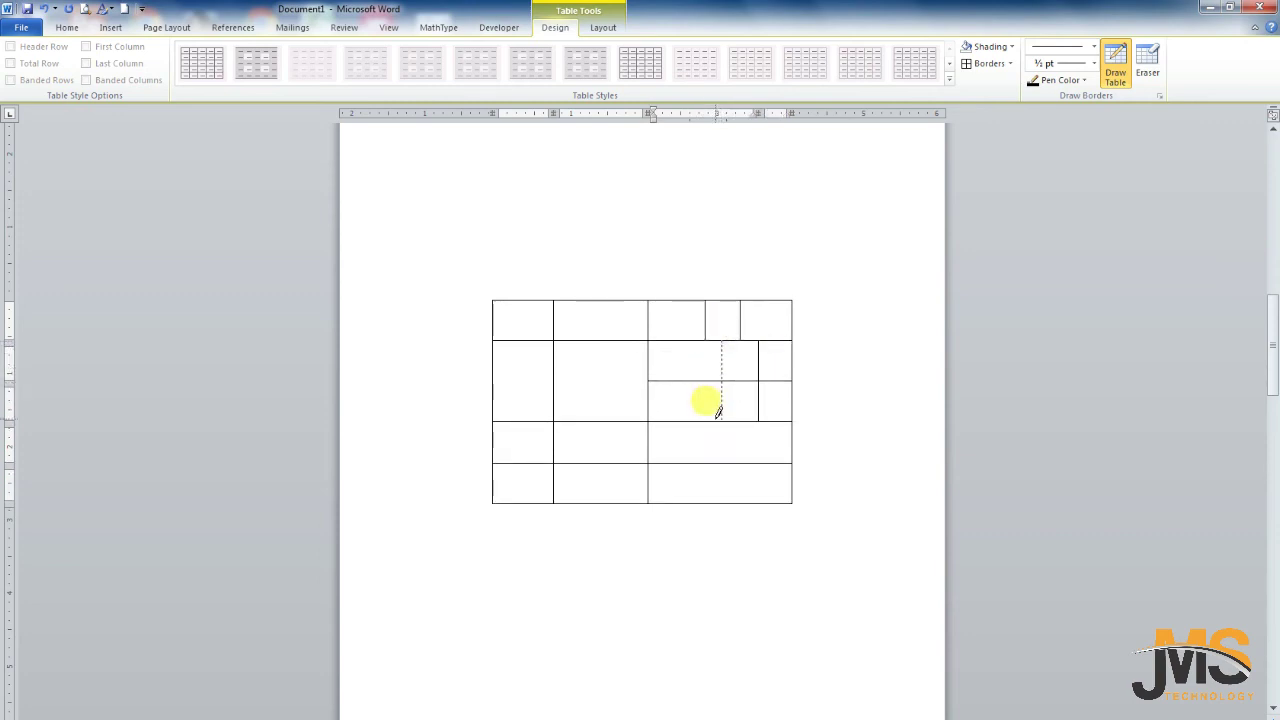
pyautogui.moveTo(680, 342); pyautogui.dragTo(689, 410)
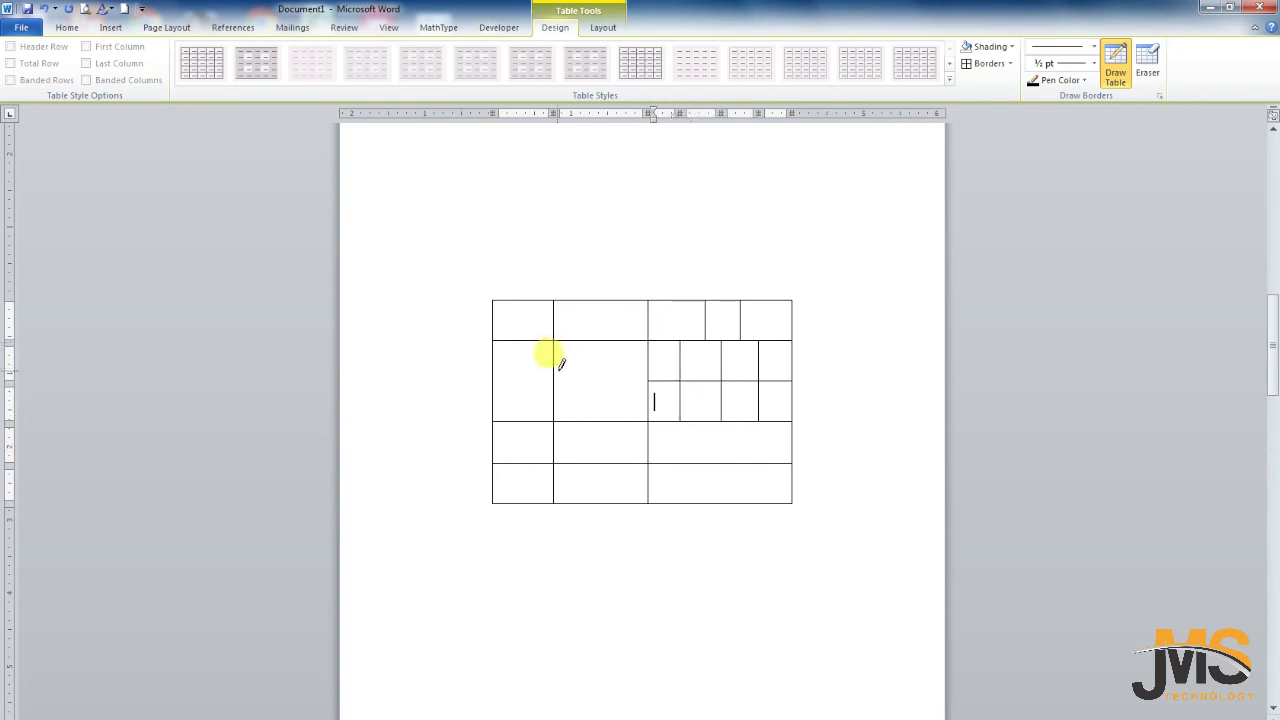
# Step: Draw three horizontal borders across the middle and right-hand cells to make an irregular grid
pyautogui.moveTo(557, 363); pyautogui.dragTo(630, 363)
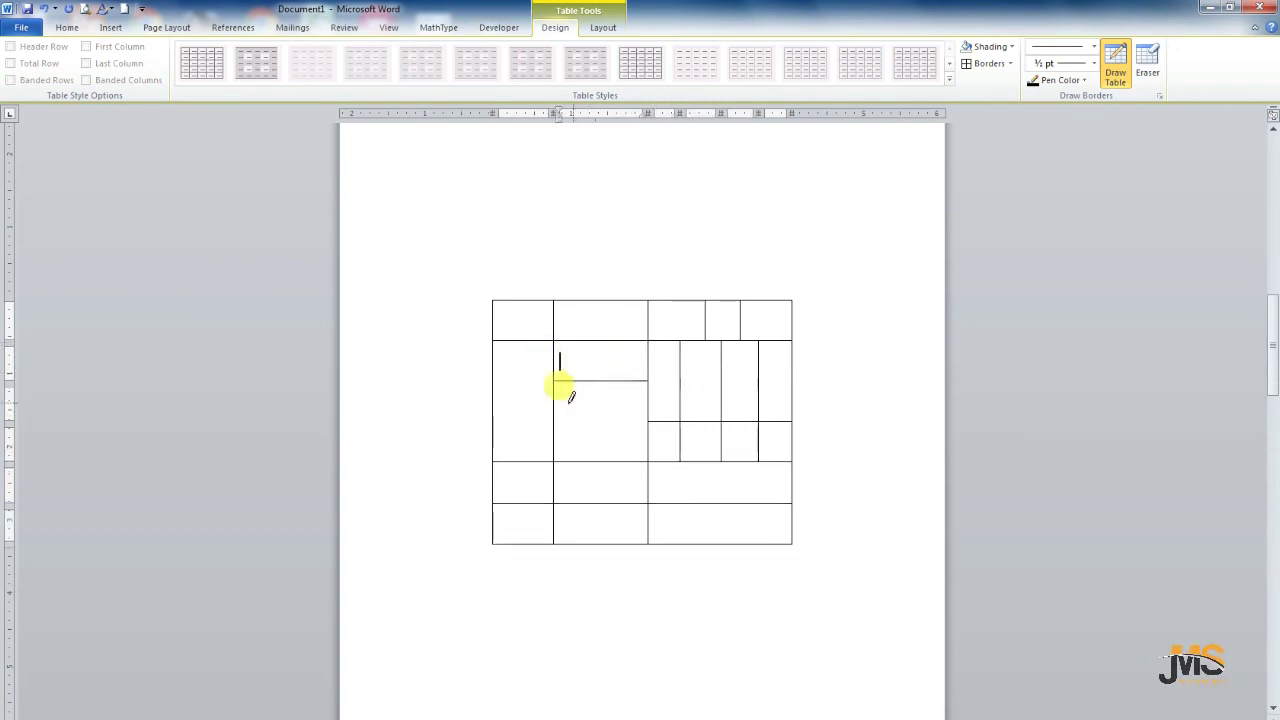
pyautogui.moveTo(557, 398); pyautogui.dragTo(640, 405)
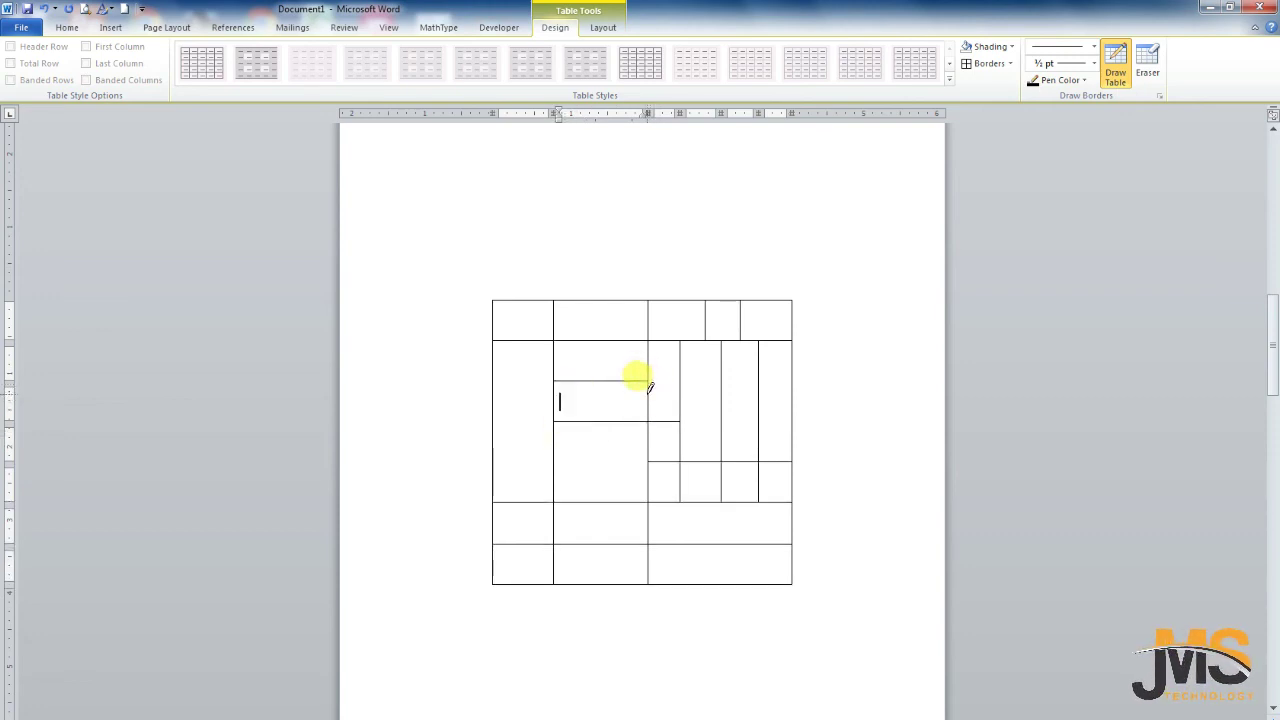
pyautogui.moveTo(650, 388); pyautogui.dragTo(823, 374)
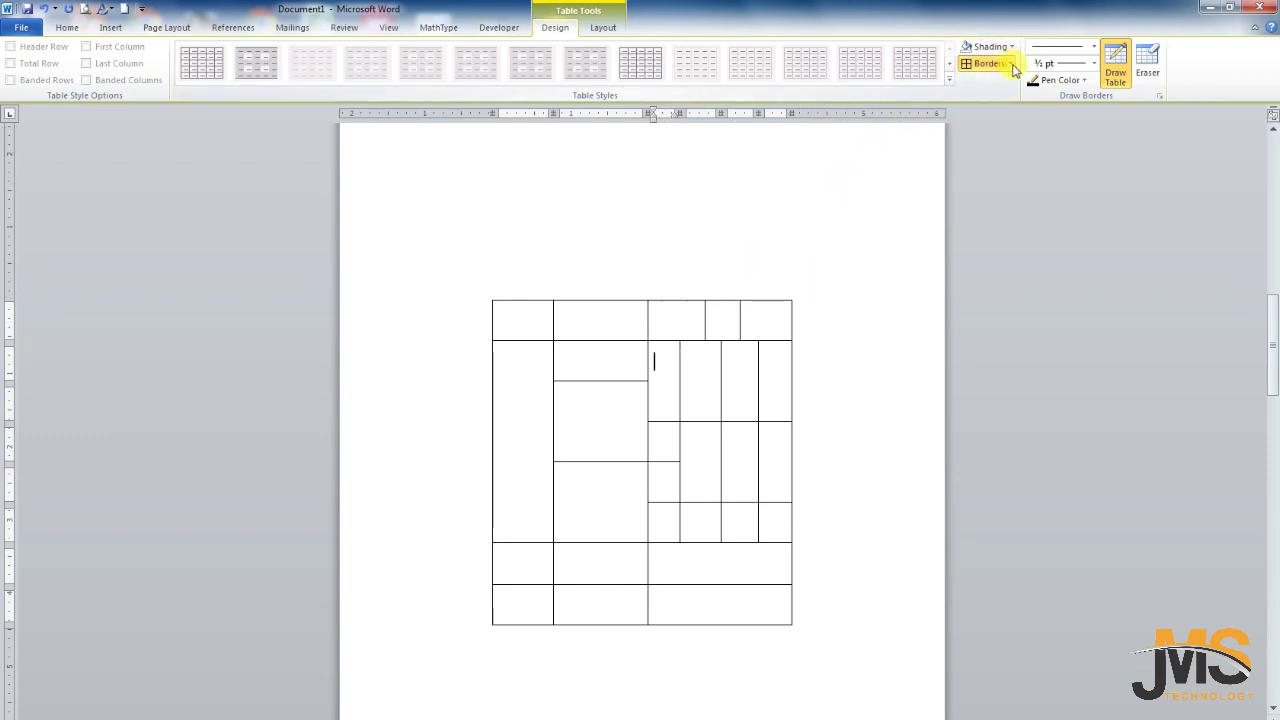
# Step: Turn off Draw Table, then click through the drawn table's cells and briefly select it
pyautogui.click(1117, 76)
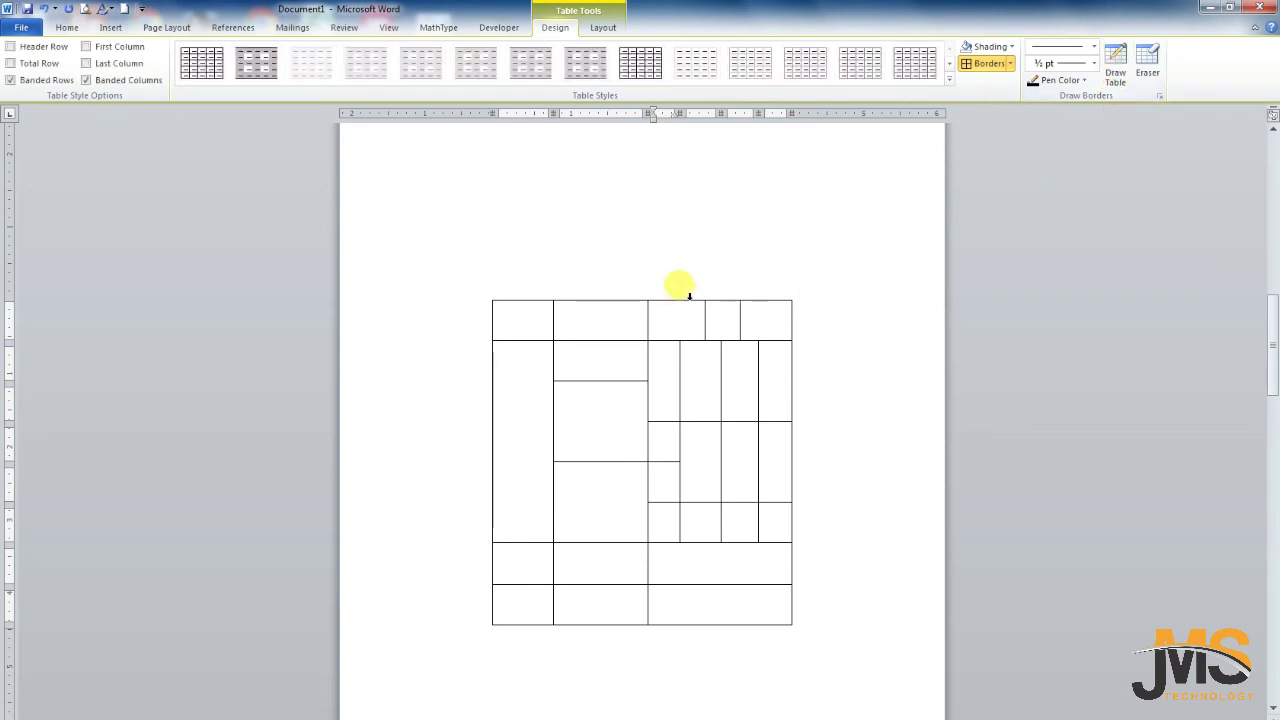
pyautogui.click(533, 326)
pyautogui.click(523, 370)
pyautogui.click(577, 497)
pyautogui.click(572, 396)
pyautogui.click(580, 352)
pyautogui.click(587, 315)
pyautogui.click(713, 318)
pyautogui.hotkey('ctrl', 'Home')
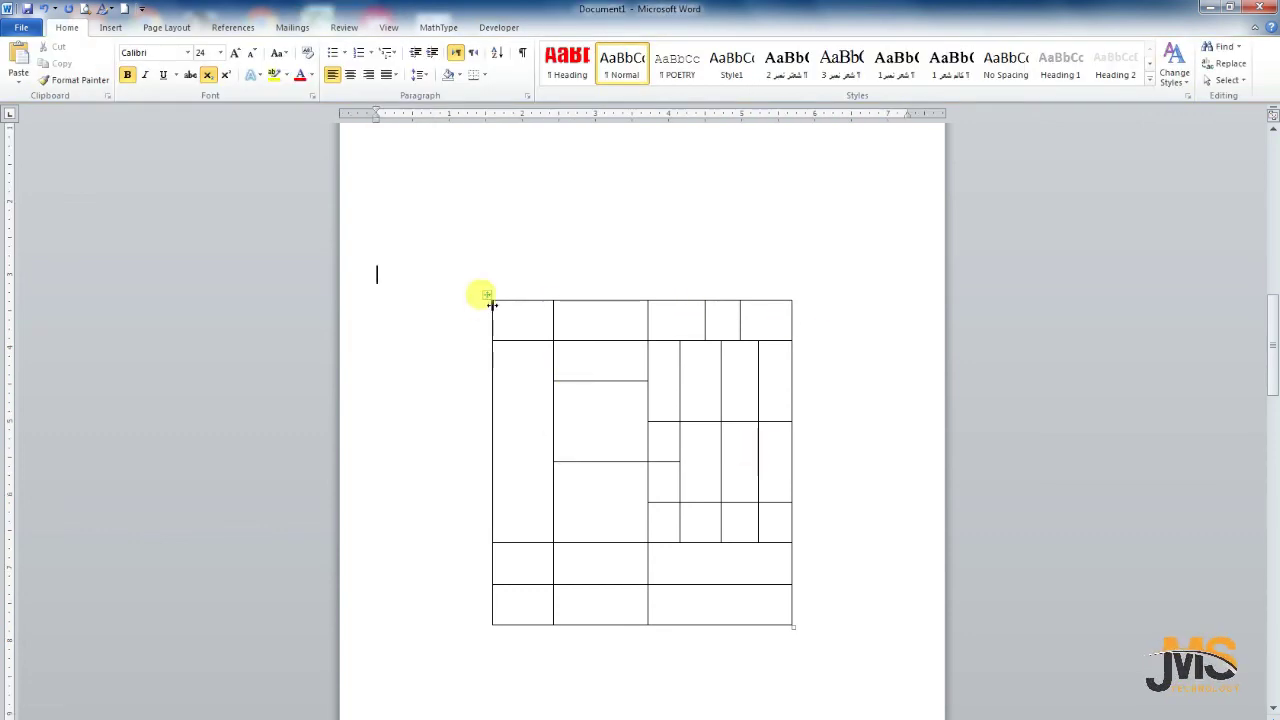
pyautogui.click(487, 294)
pyautogui.moveTo(697, 340); pyautogui.dragTo(697, 338)
pyautogui.click(680, 322)
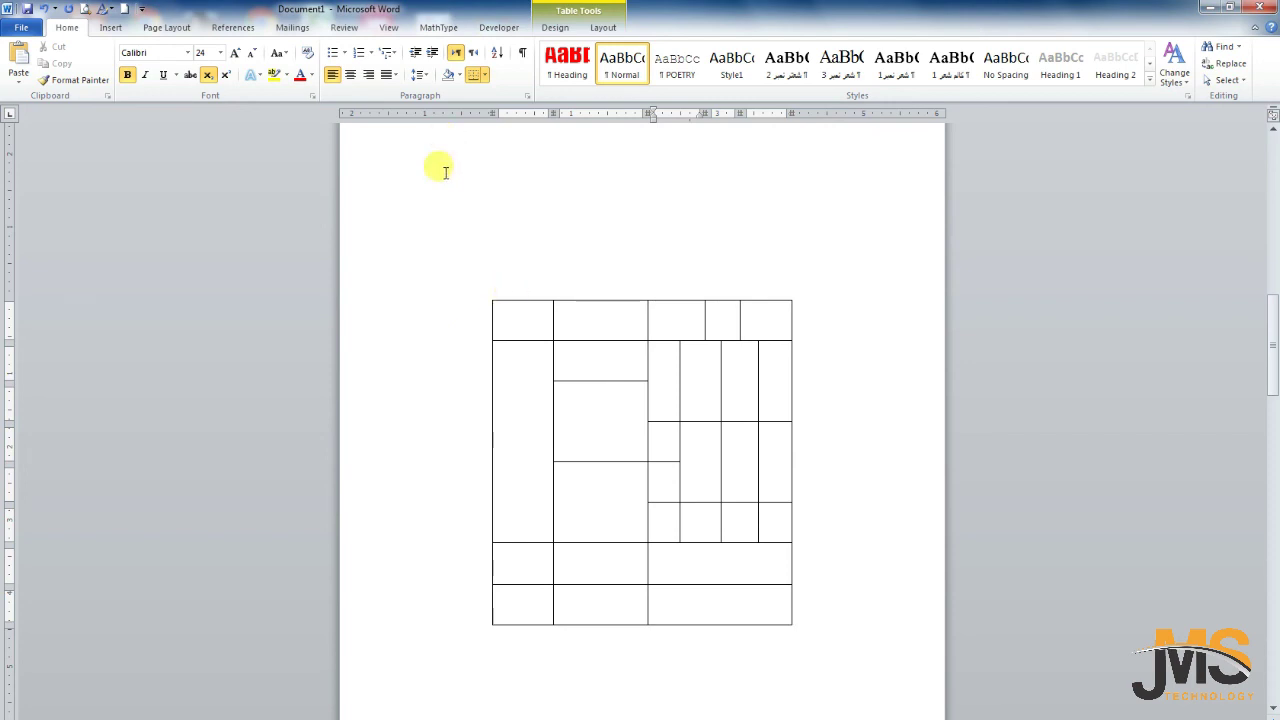
# Step: Place the cursor below the irregular table and add a new line
pyautogui.scroll(-5, 572, 335)
pyautogui.scroll(-3, 572, 331)
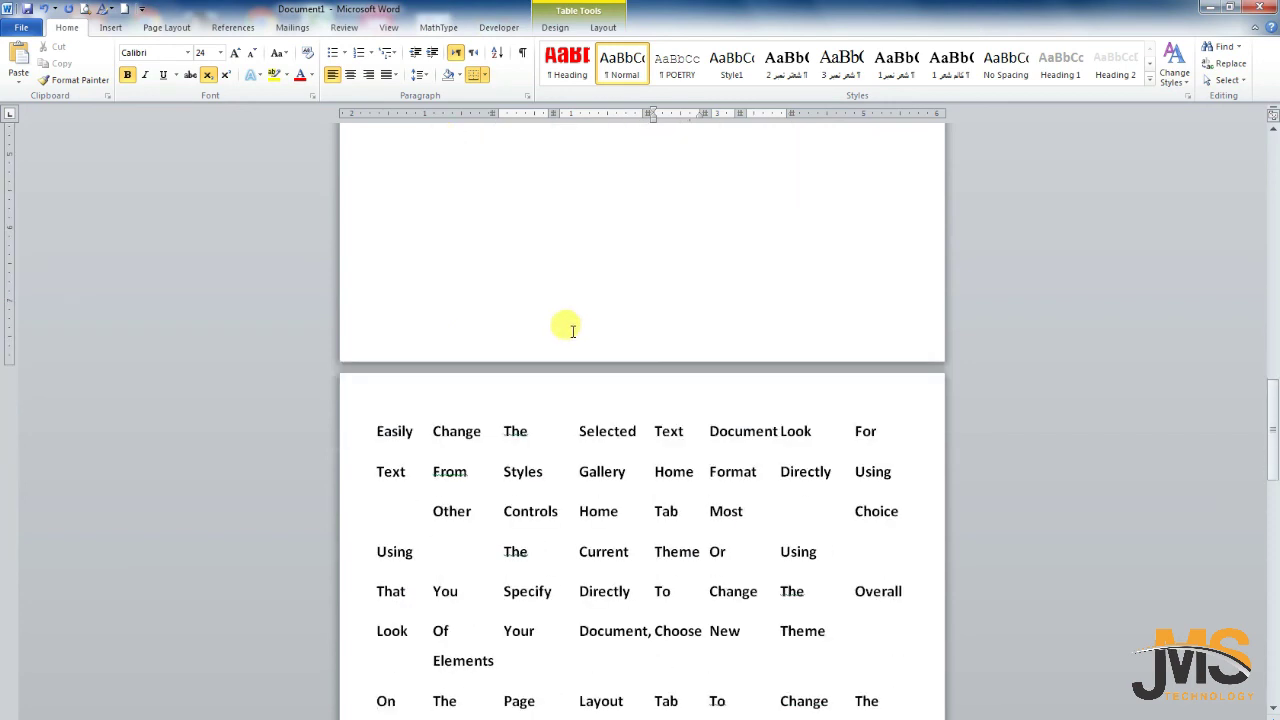
pyautogui.click(516, 215)
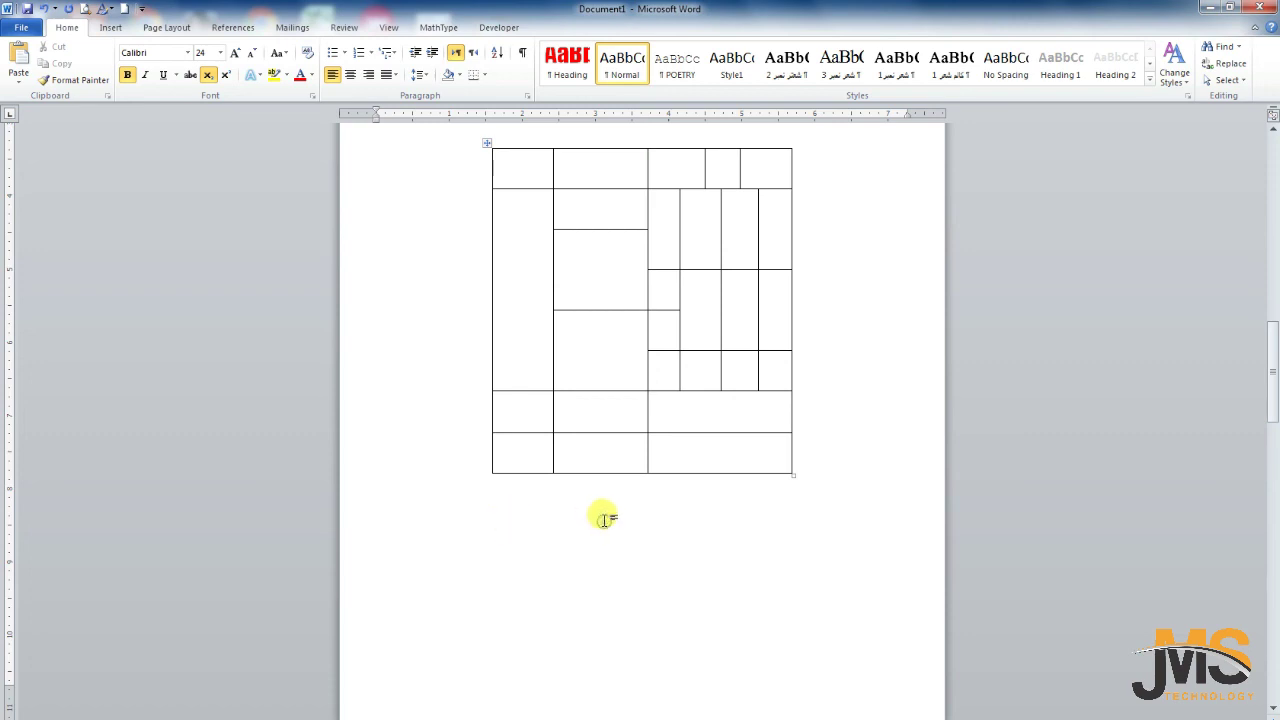
pyautogui.click(638, 268)
pyautogui.click(517, 519)
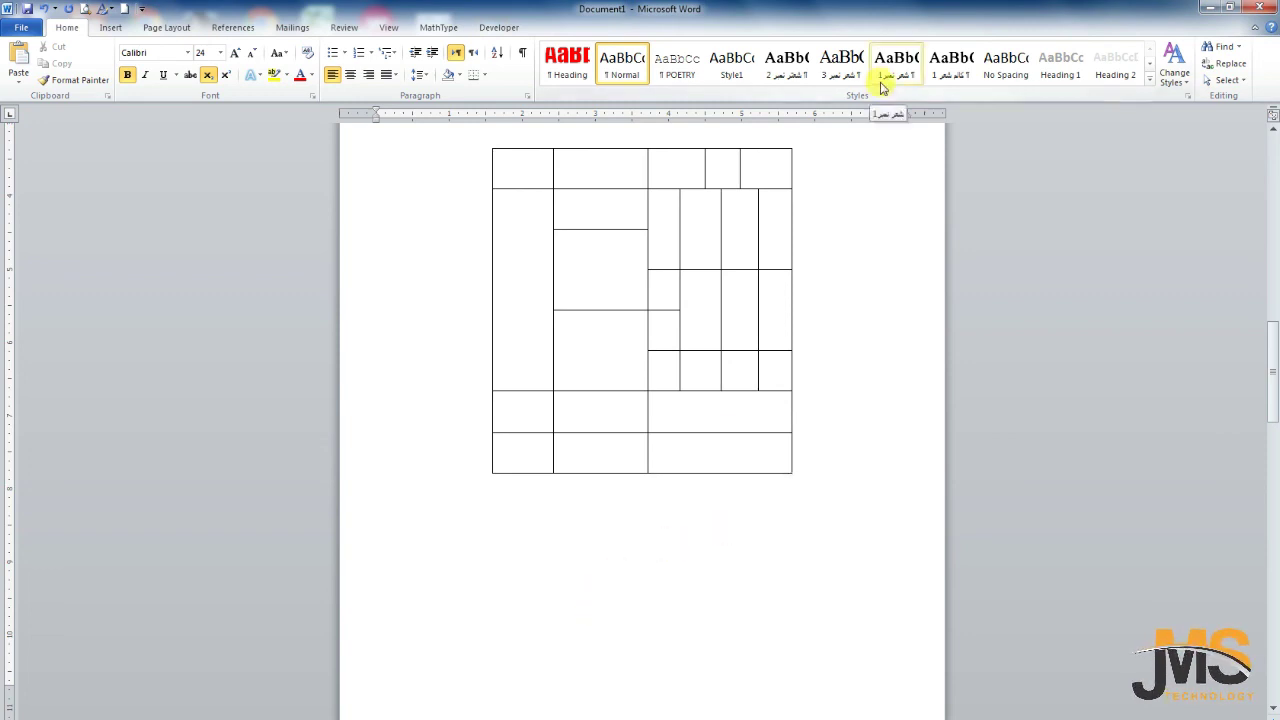
pyautogui.press('Return')
pyautogui.press('Return')
pyautogui.press('Return')
pyautogui.press('Return')
pyautogui.press('Return')
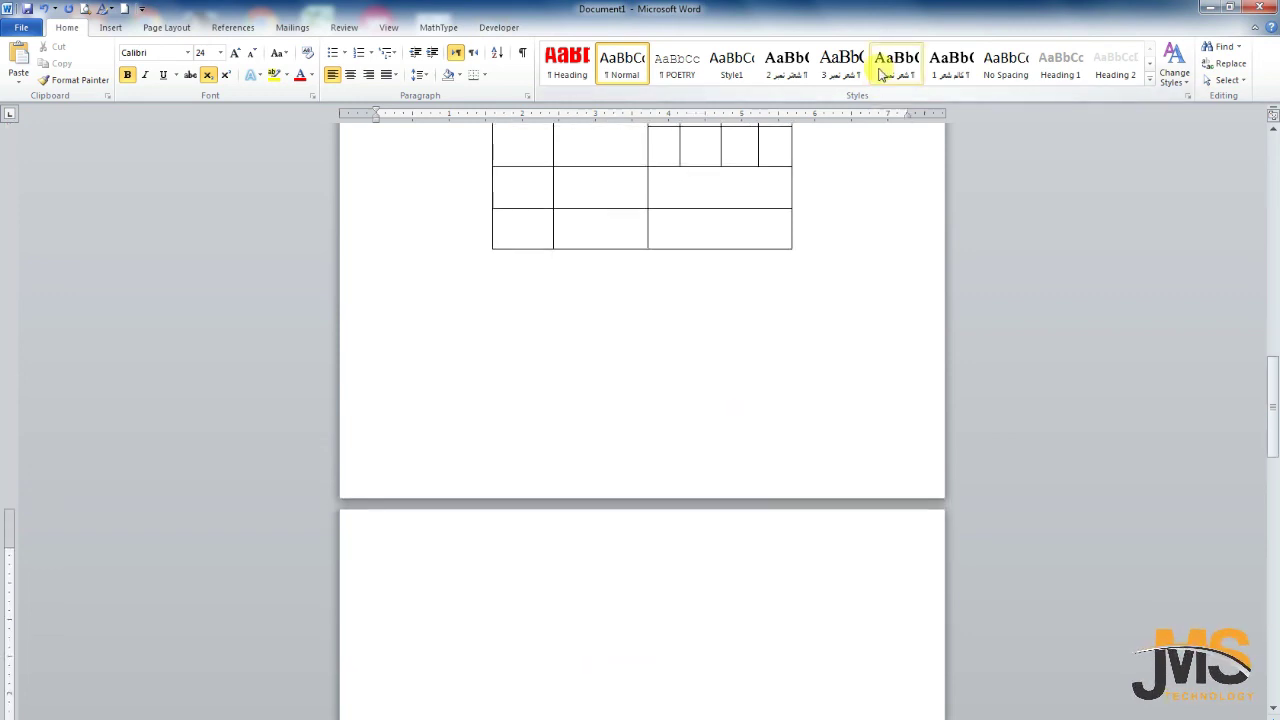
# Step: Scroll to page 2 and place the insertion point at its top left margin
pyautogui.hotkey('alt', 'w')
pyautogui.scroll(-3, 643, 517)
pyautogui.scroll(-3, 623, 343)
pyautogui.scroll(2, 608, 331)
pyautogui.scroll(1, 509, 277)
pyautogui.scroll(9, 503, 274)
pyautogui.scroll(5, 528, 514)
pyautogui.scroll(-6, 534, 511)
pyautogui.scroll(-5, 490, 465)
pyautogui.click(456, 514)
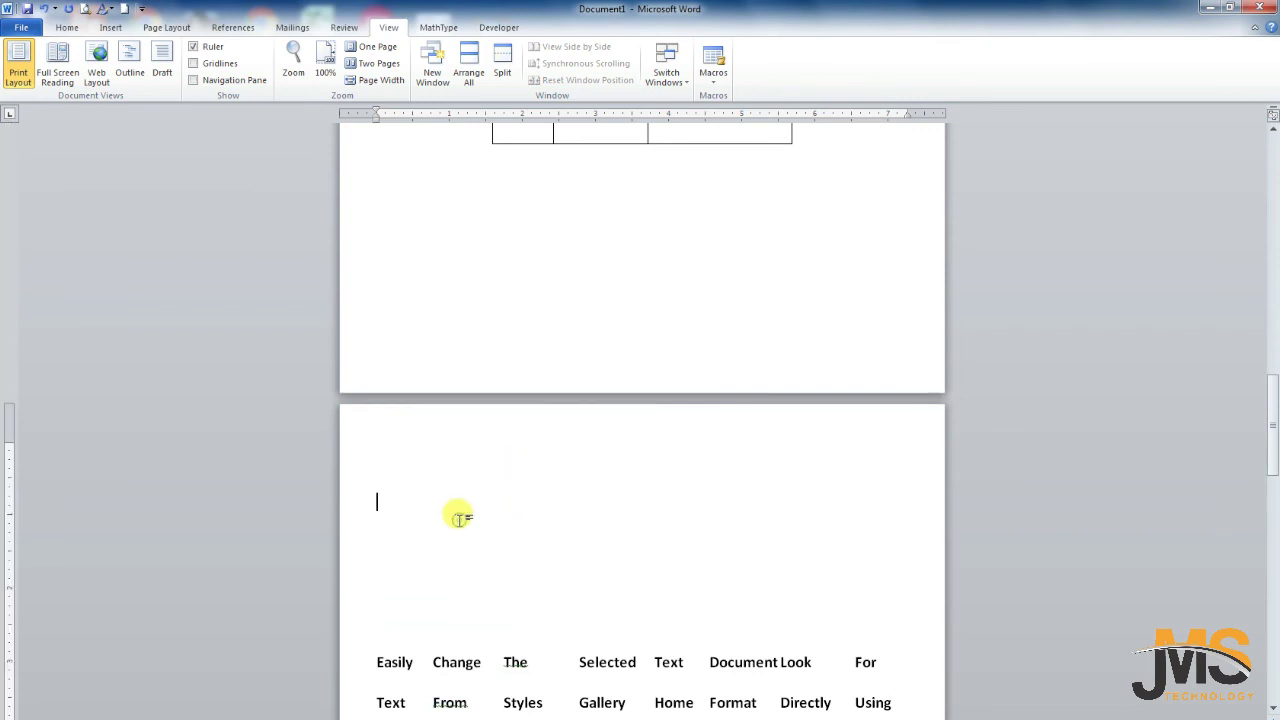
# Step: Insert the Calendar 1 quick table showing December, then select the whole table
pyautogui.click(110, 27)
pyautogui.click(121, 65)
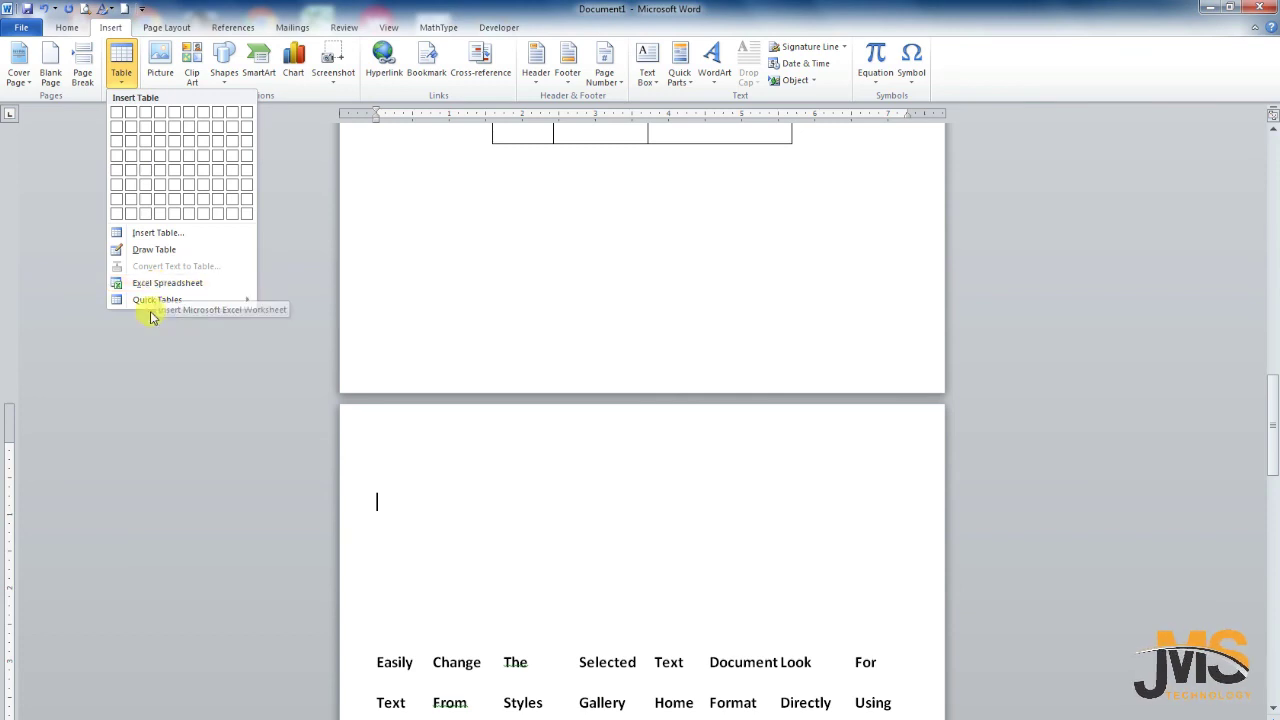
pyautogui.moveTo(152, 307)
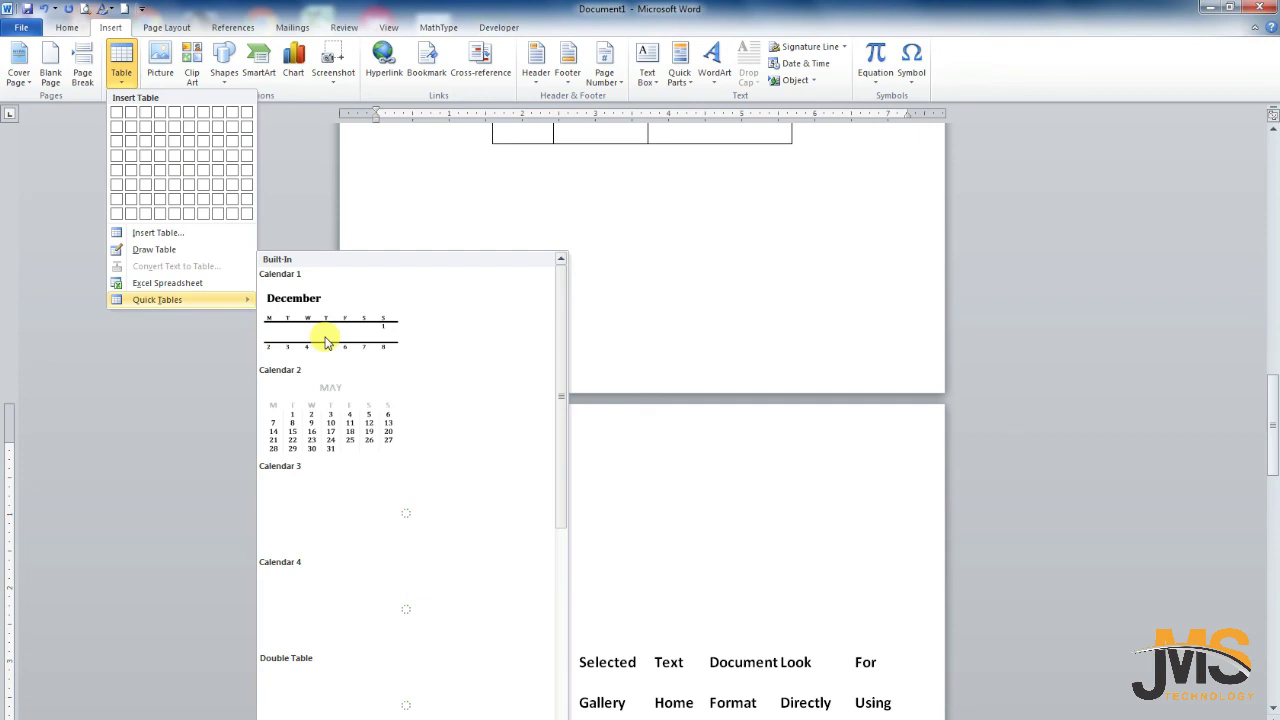
pyautogui.click(323, 348)
pyautogui.scroll(-5, 608, 460)
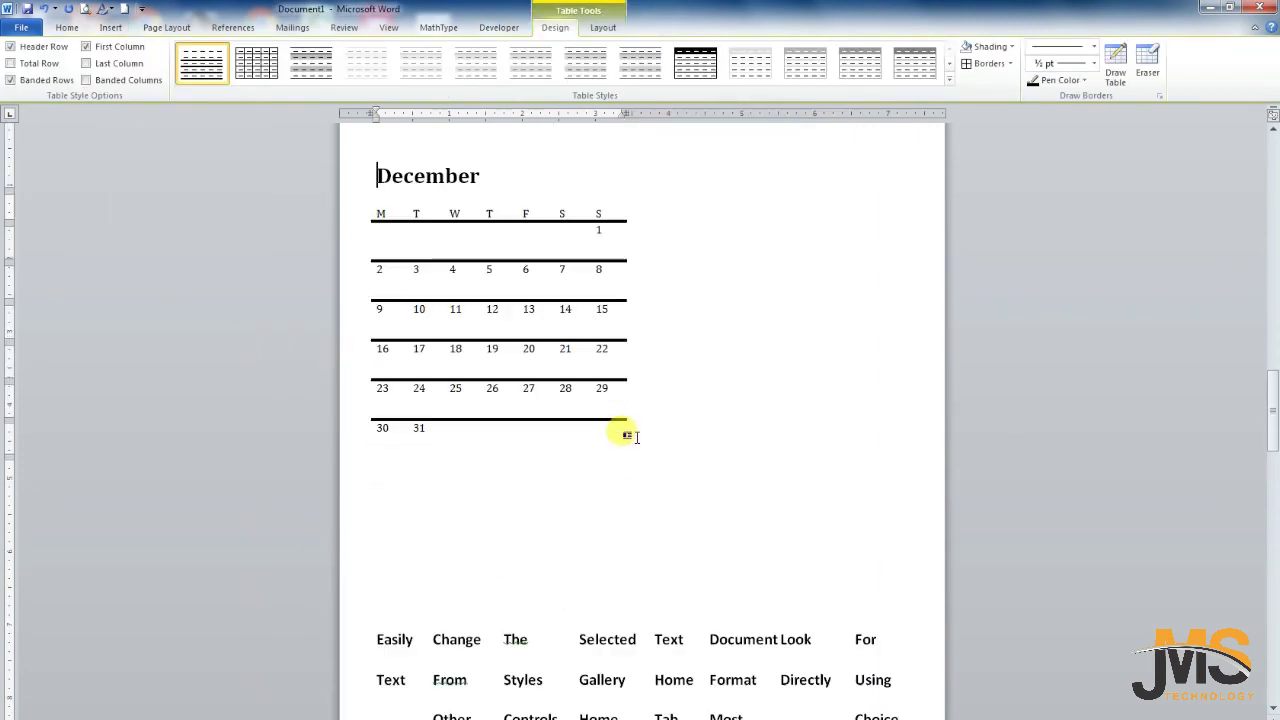
pyautogui.scroll(2, 526, 326)
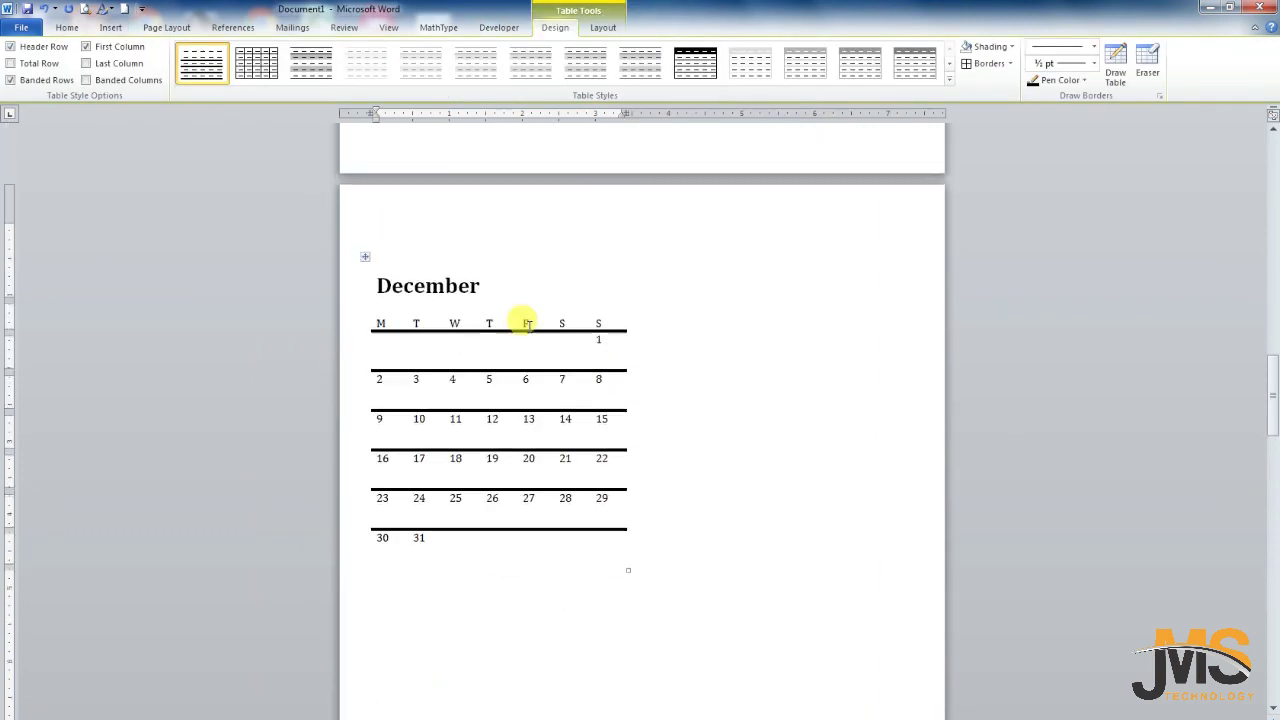
pyautogui.click(363, 257)
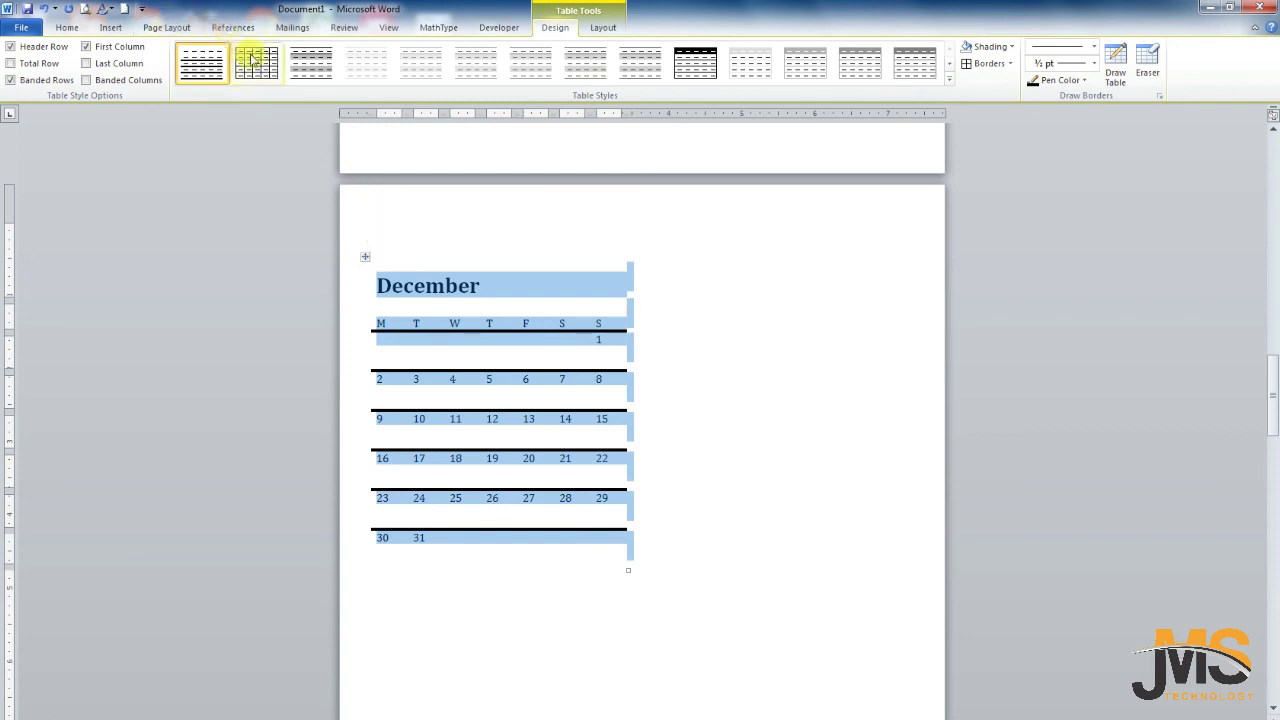
# Step: Apply the Table Grid style to the calendar and move it right so page text wraps around it
pyautogui.click(265, 65)
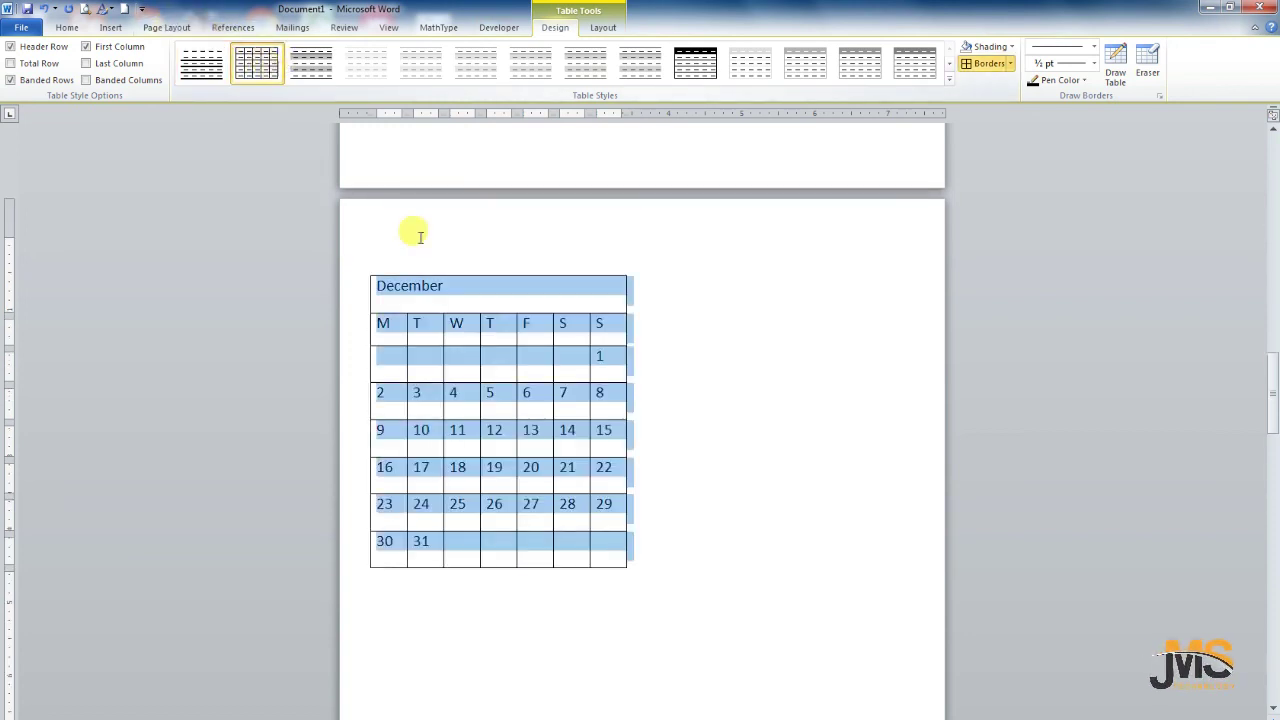
pyautogui.click(655, 412)
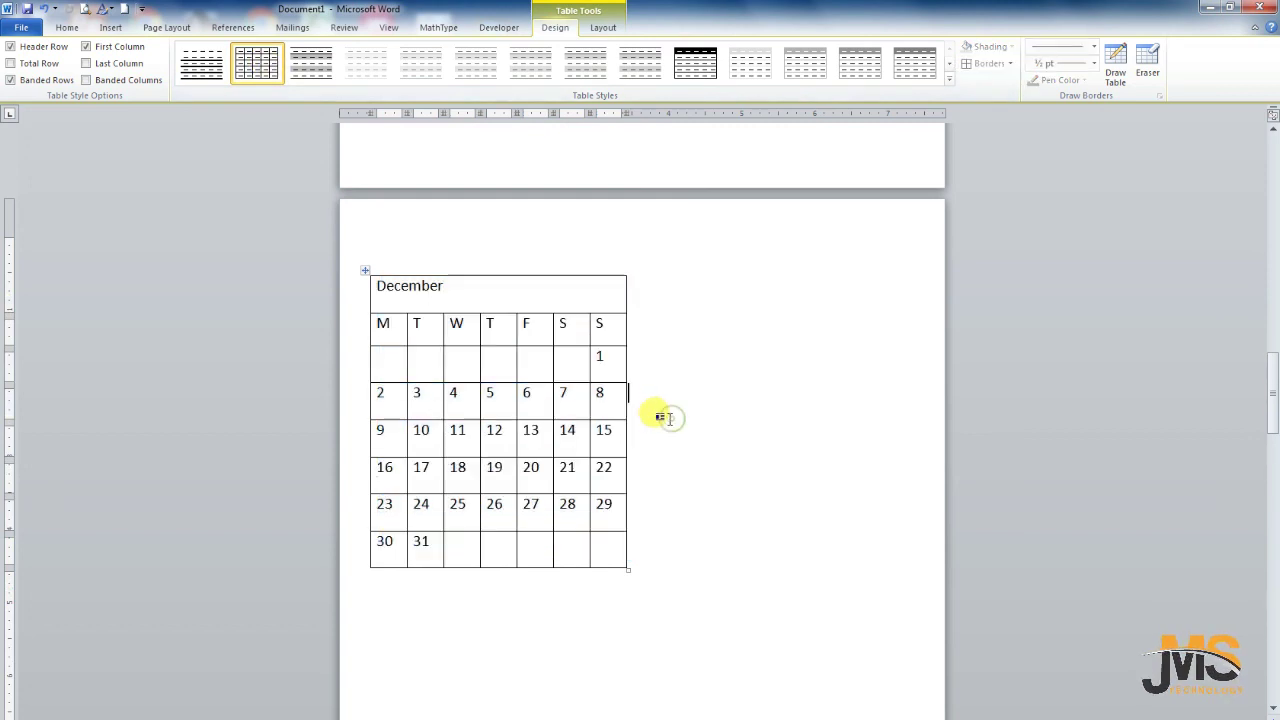
pyautogui.click(365, 273)
pyautogui.moveTo(365, 273); pyautogui.dragTo(597, 263)
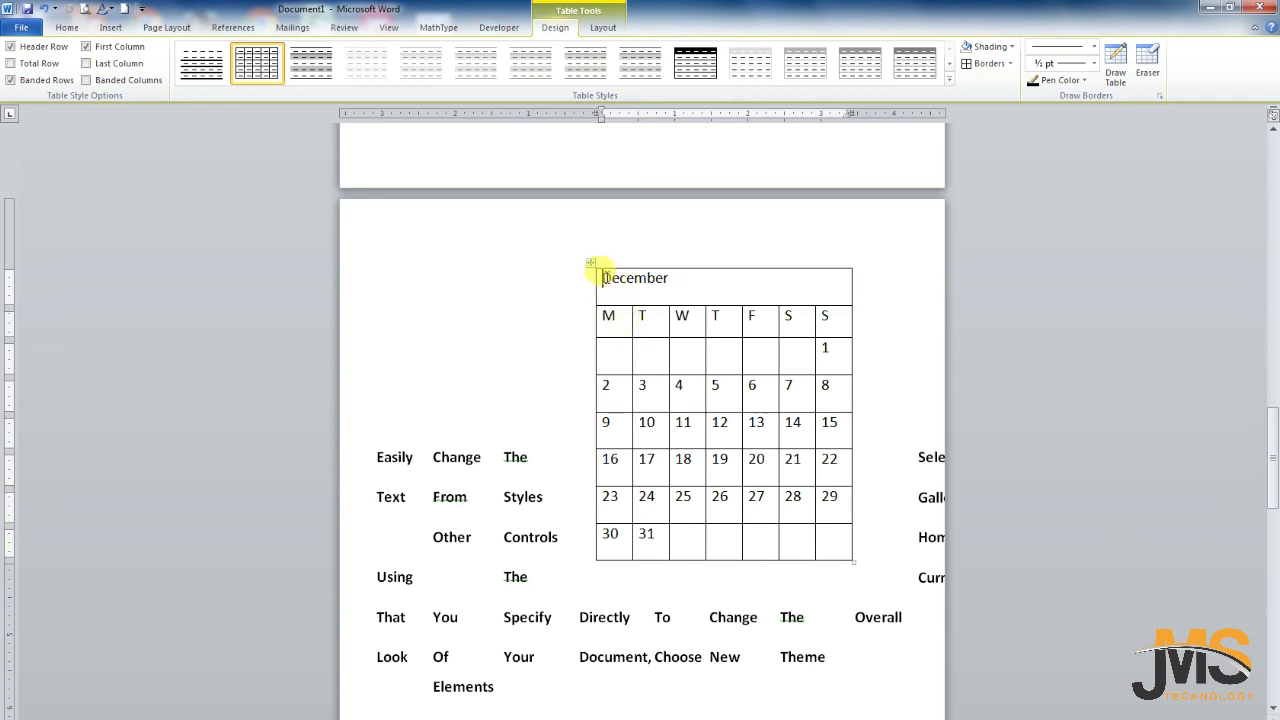
pyautogui.click(588, 261)
pyautogui.click(555, 245)
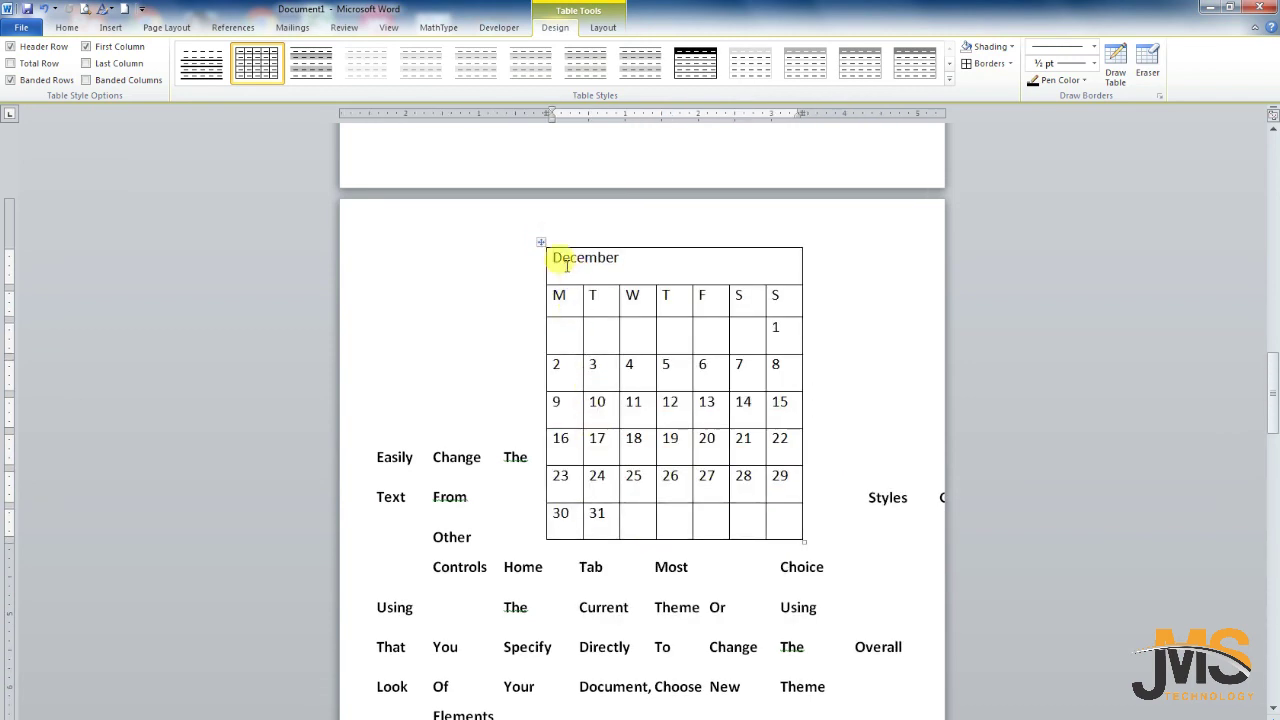
# Step: Delete the calendar's month, weekday headings and dates, leaving an empty bordered grid
pyautogui.click(535, 241)
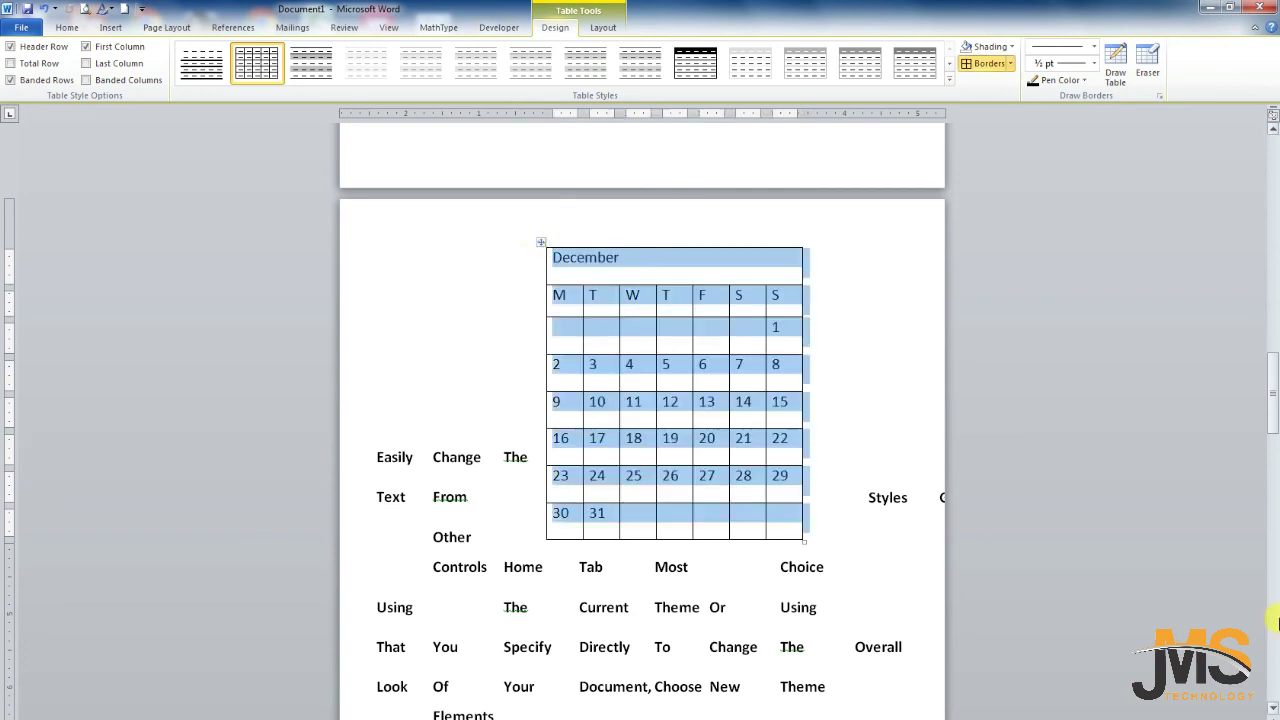
pyautogui.press('Delete')
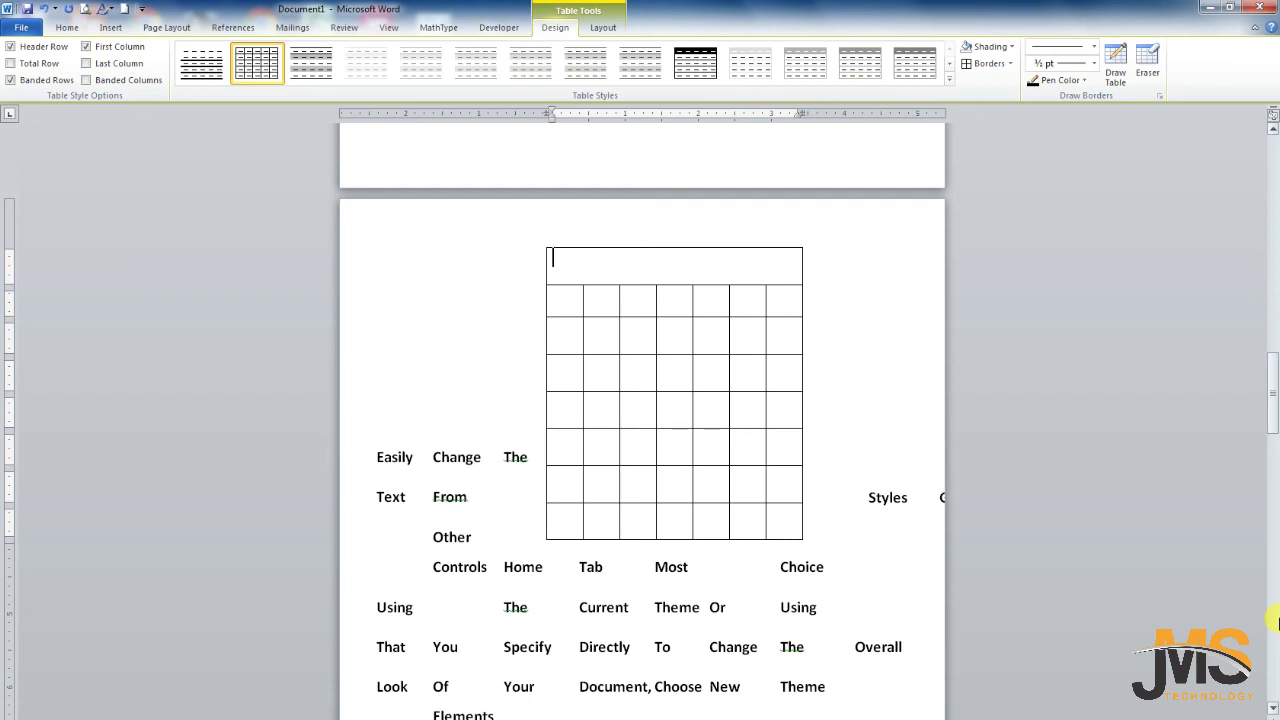
pyautogui.click(536, 243)
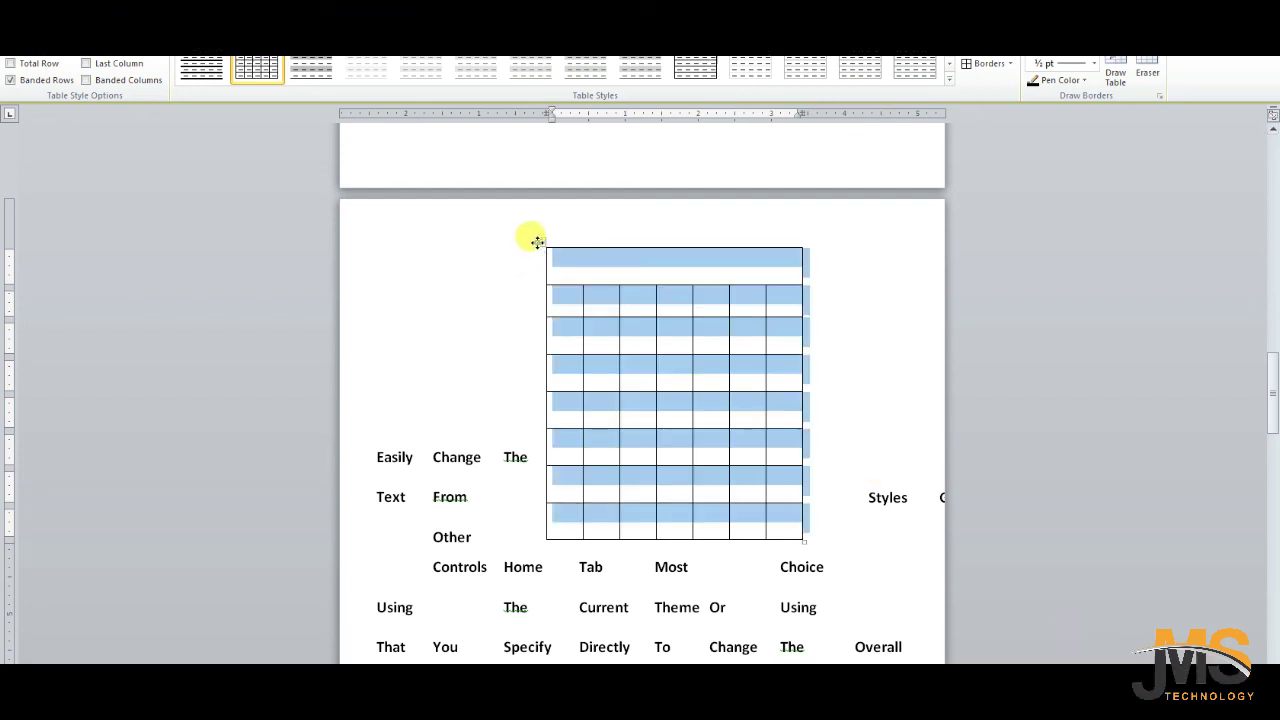